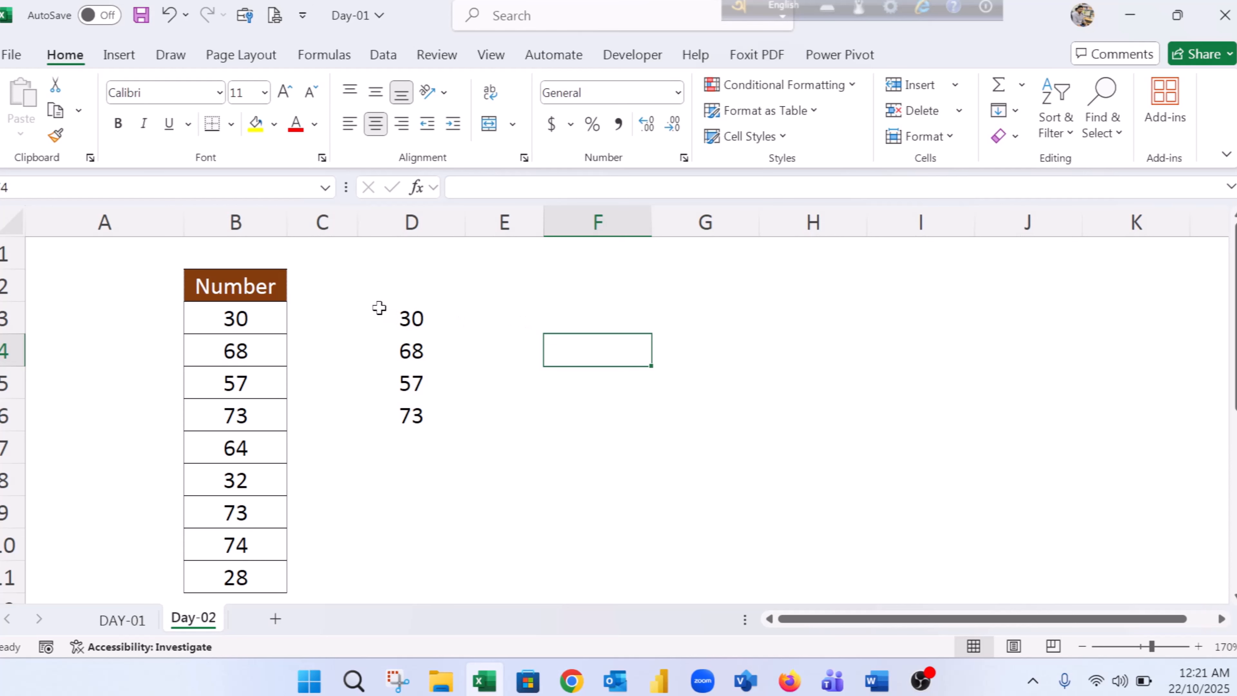
# Enter the relative reference formula =D3 in cell E3
pyautogui.moveTo(404, 316); pyautogui.dragTo(409, 414)
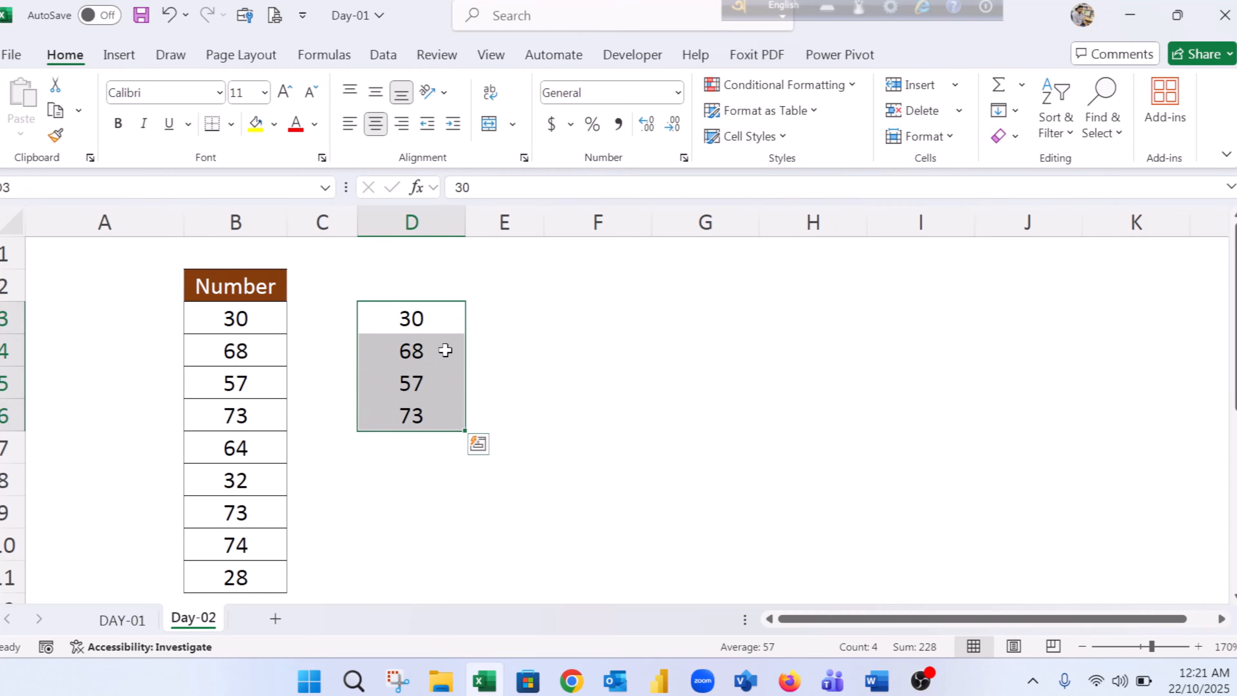
pyautogui.click(477, 317)
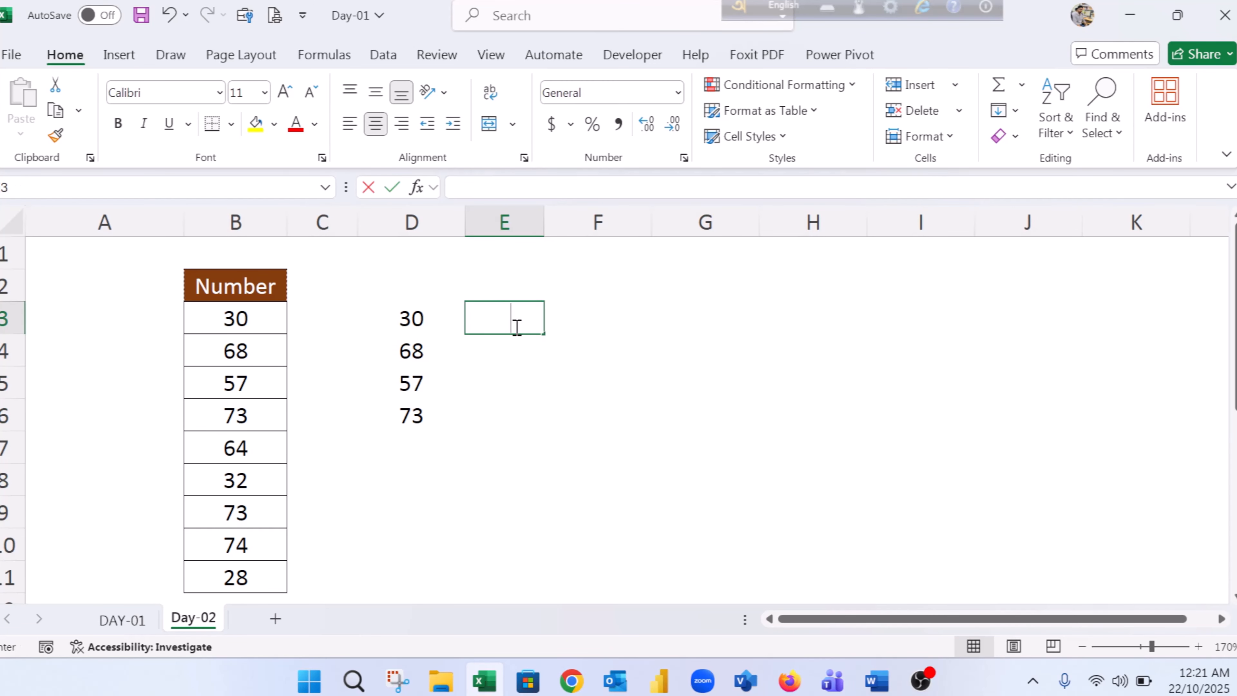
pyautogui.write('=')
pyautogui.click(403, 318)
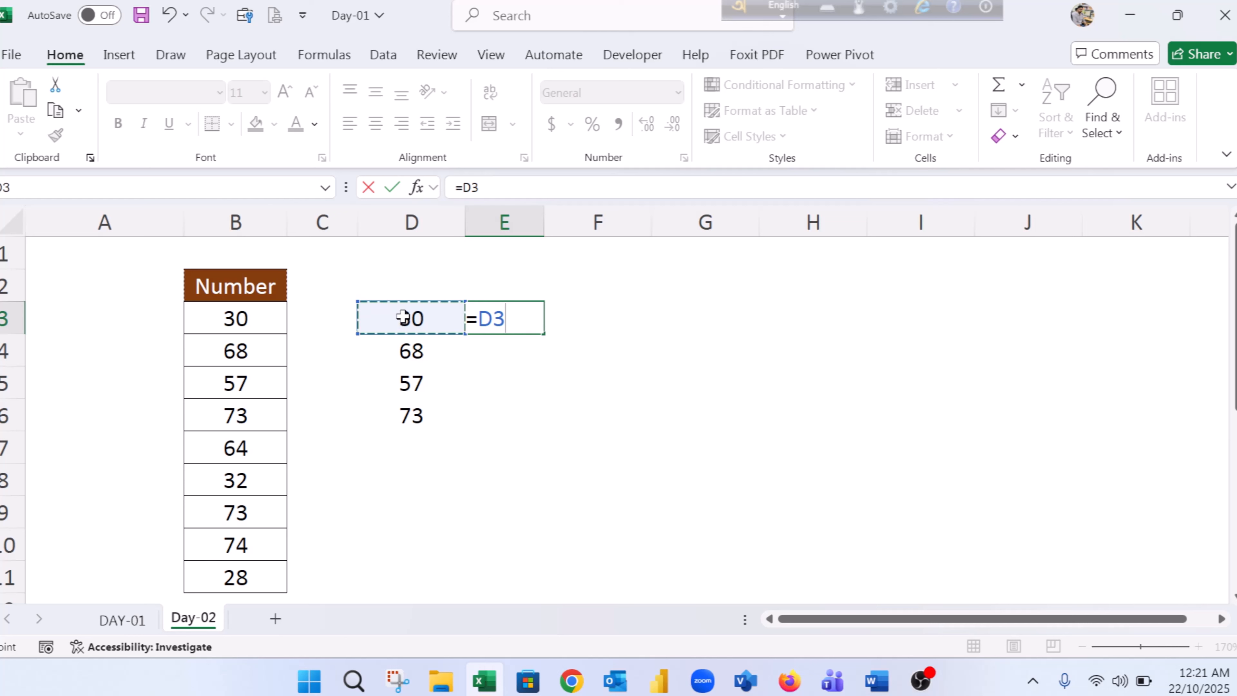
pyautogui.press('Return')
# Check which cell the formula in E3 refers to and fill it down to E6
pyautogui.click(476, 311)
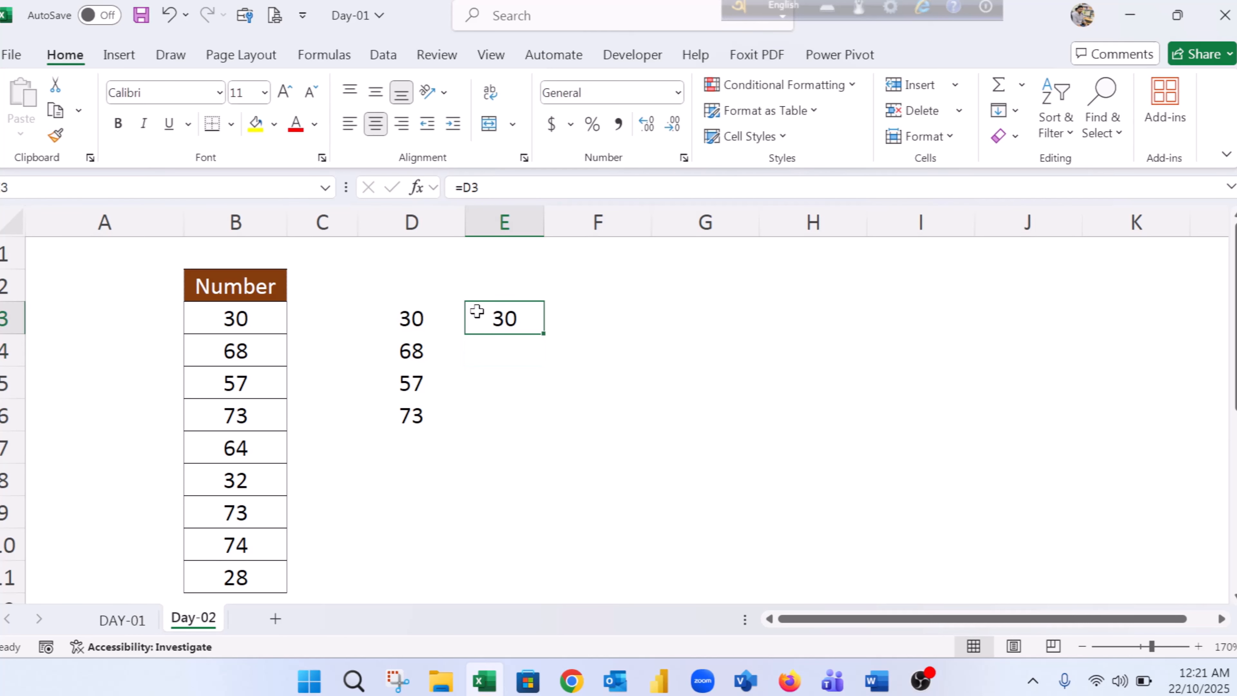
pyautogui.click(468, 190)
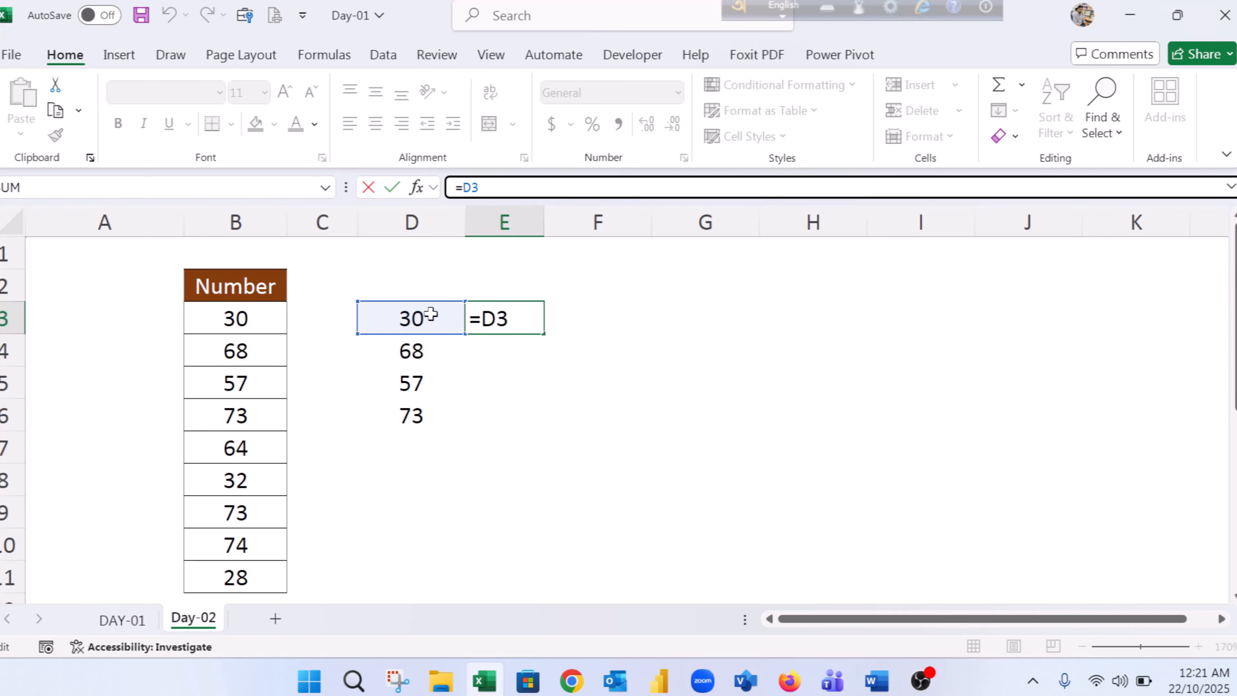
pyautogui.press('Return')
pyautogui.click(524, 321)
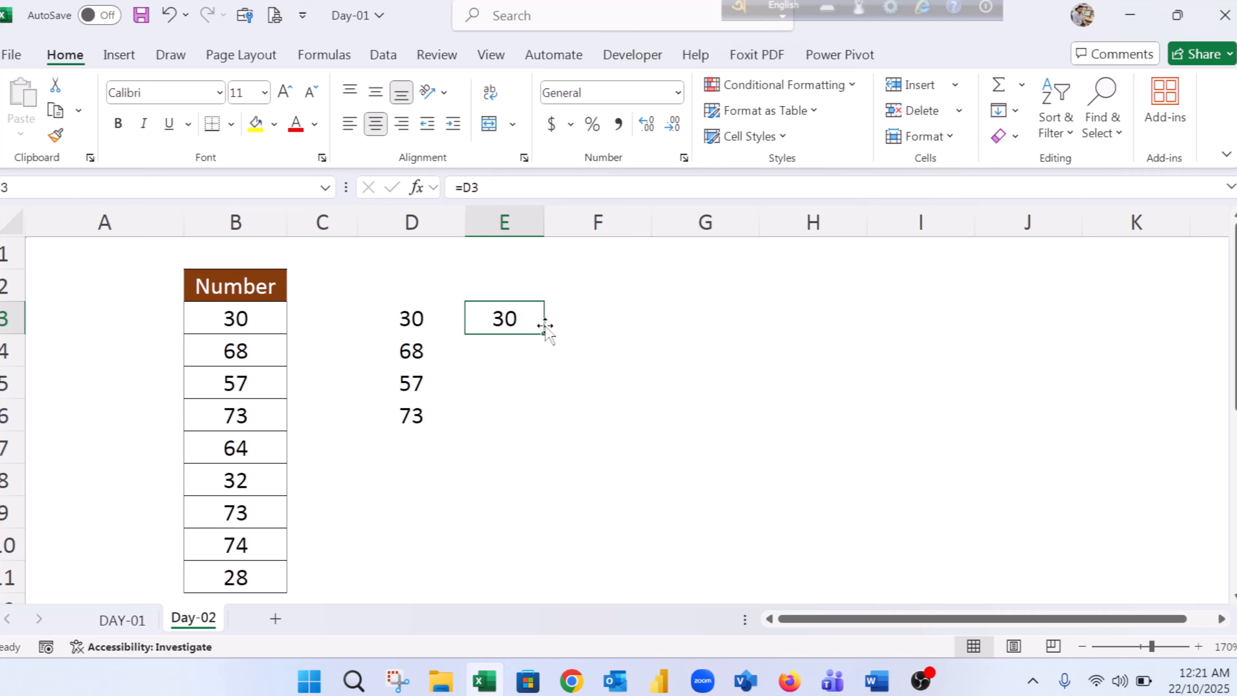
pyautogui.moveTo(543, 334); pyautogui.dragTo(525, 429)
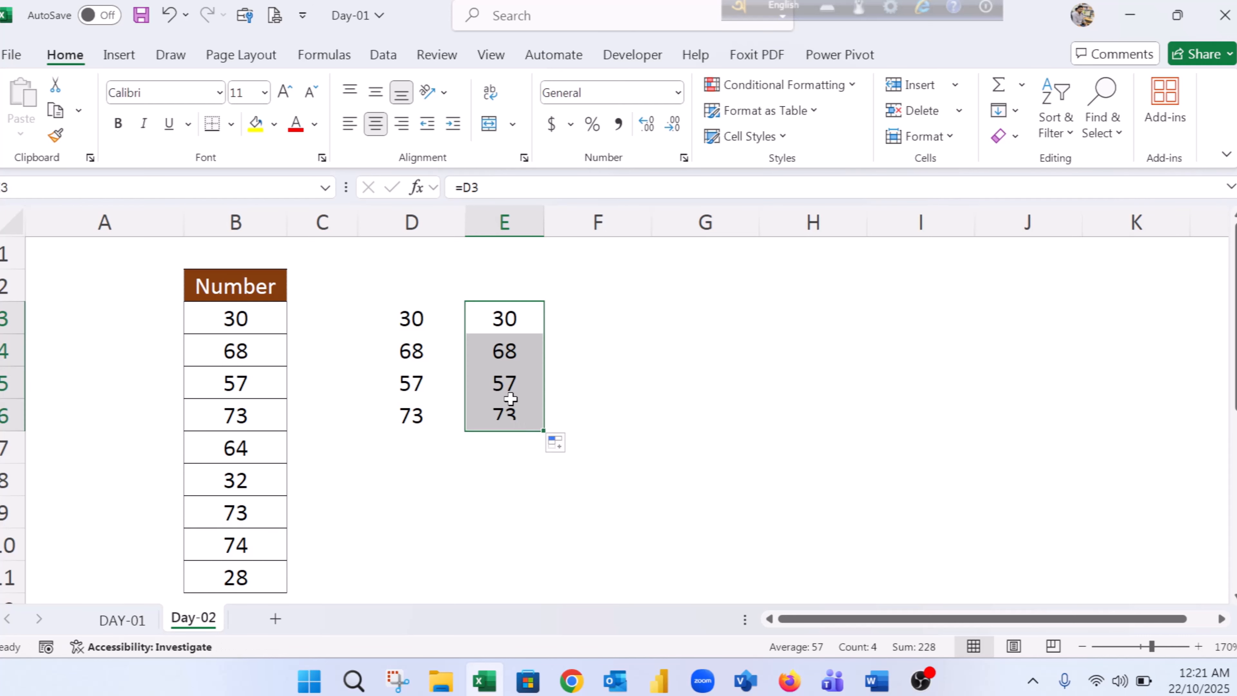
# Examine the formulas in E3 through E6 to see how each row's reference shifts
pyautogui.click(504, 354)
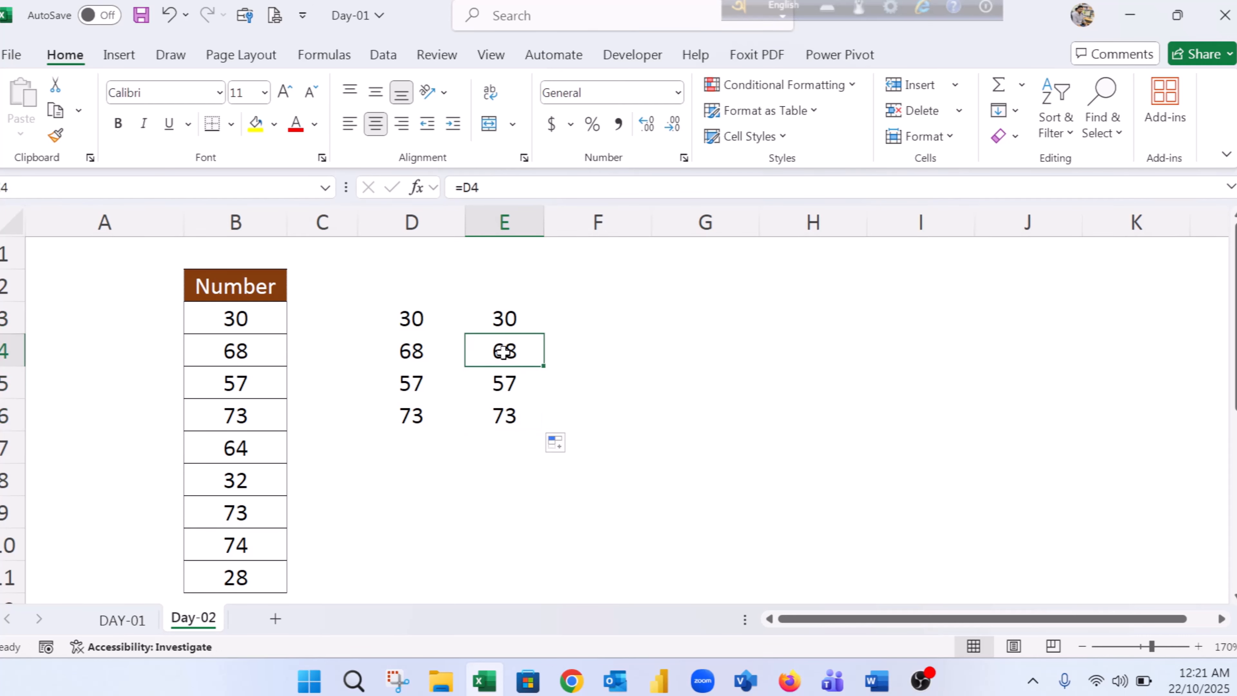
pyautogui.click(507, 380)
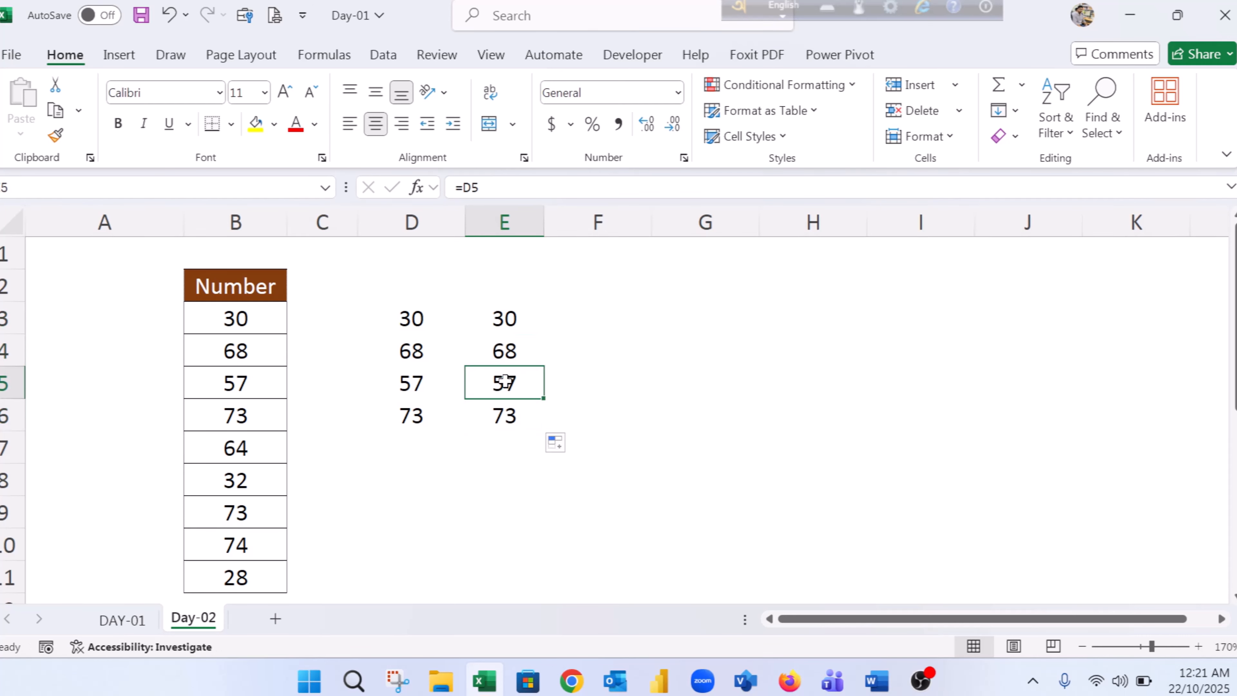
pyautogui.click(508, 414)
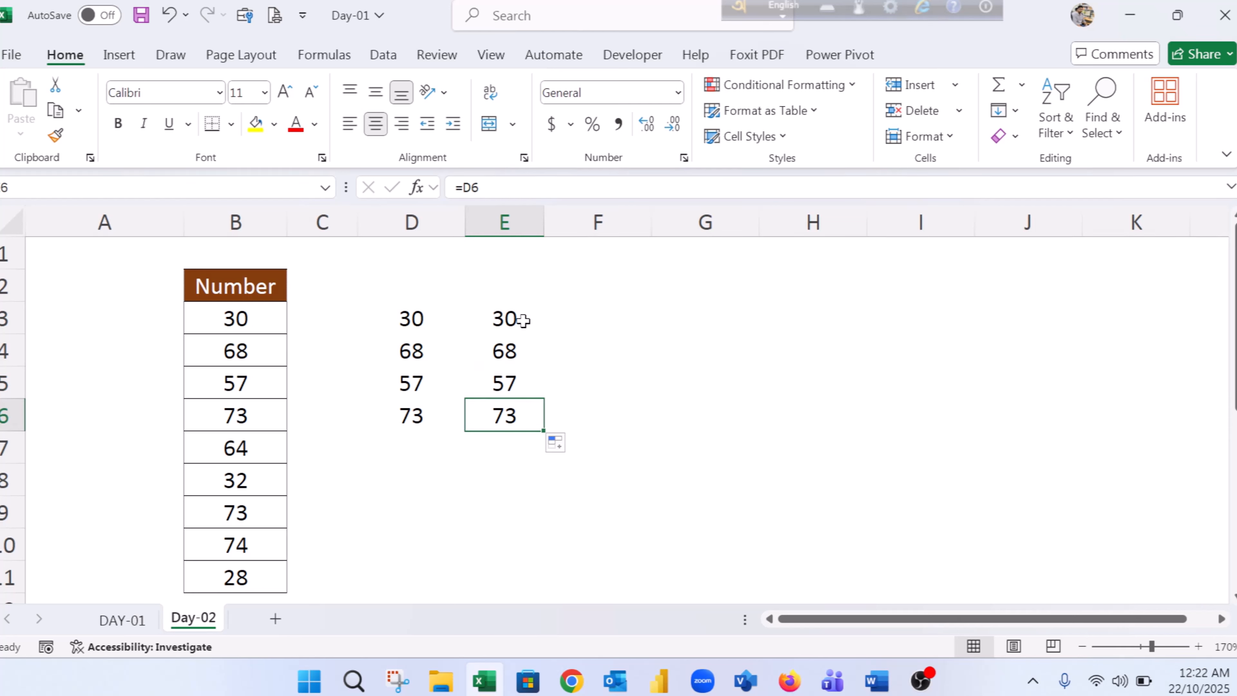
pyautogui.click(509, 320)
pyautogui.click(505, 346)
pyautogui.click(505, 381)
pyautogui.click(503, 415)
# Fill the formulas of E3:E6 across into F3:F6 and inspect the reference in F3
pyautogui.moveTo(498, 312); pyautogui.dragTo(655, 438)
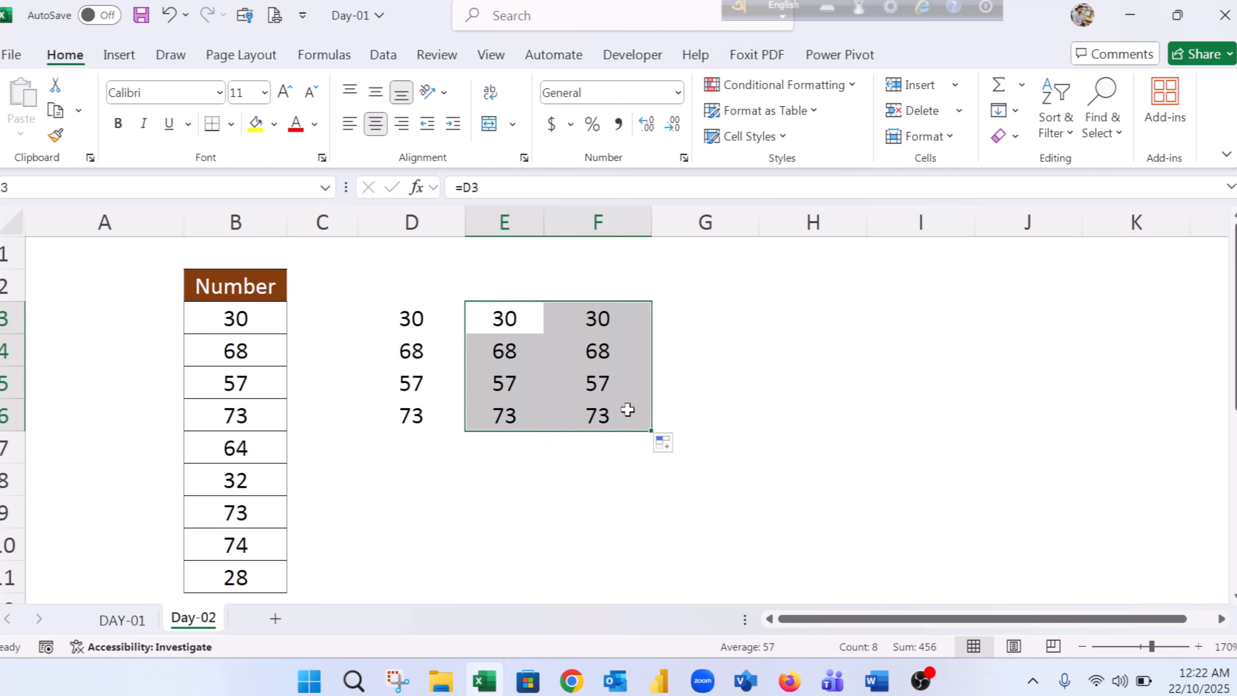
pyautogui.click(587, 318)
pyautogui.click(492, 180)
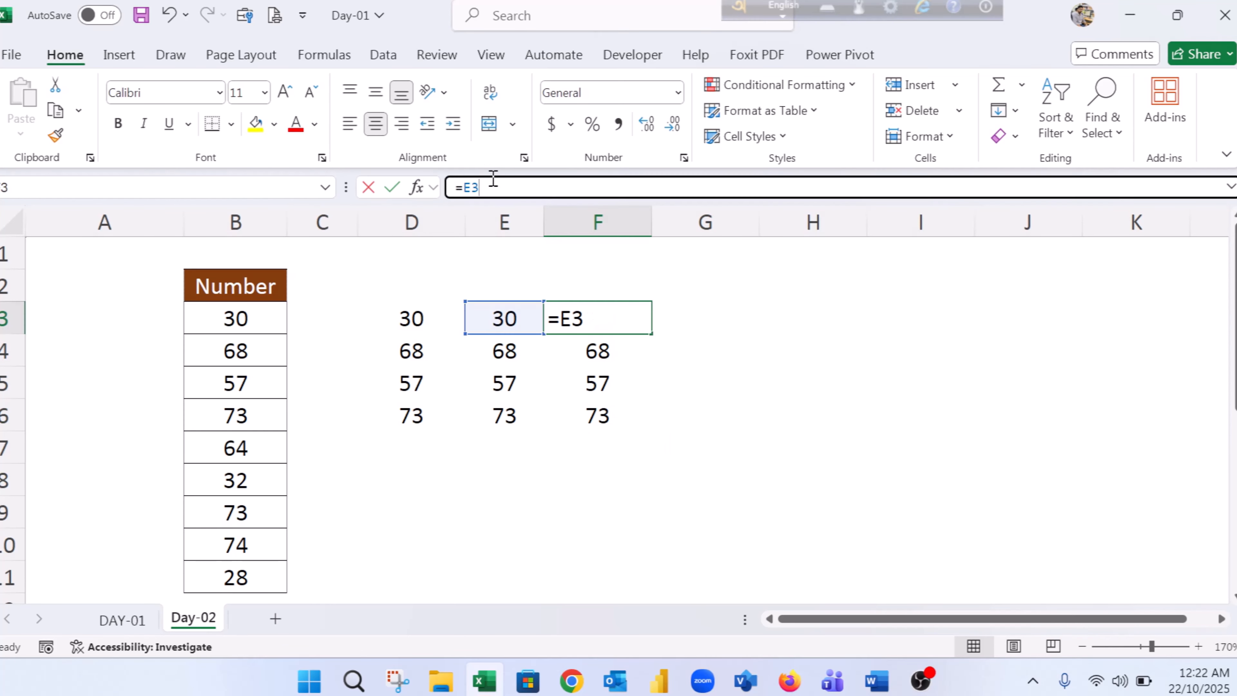
pyautogui.press('Return')
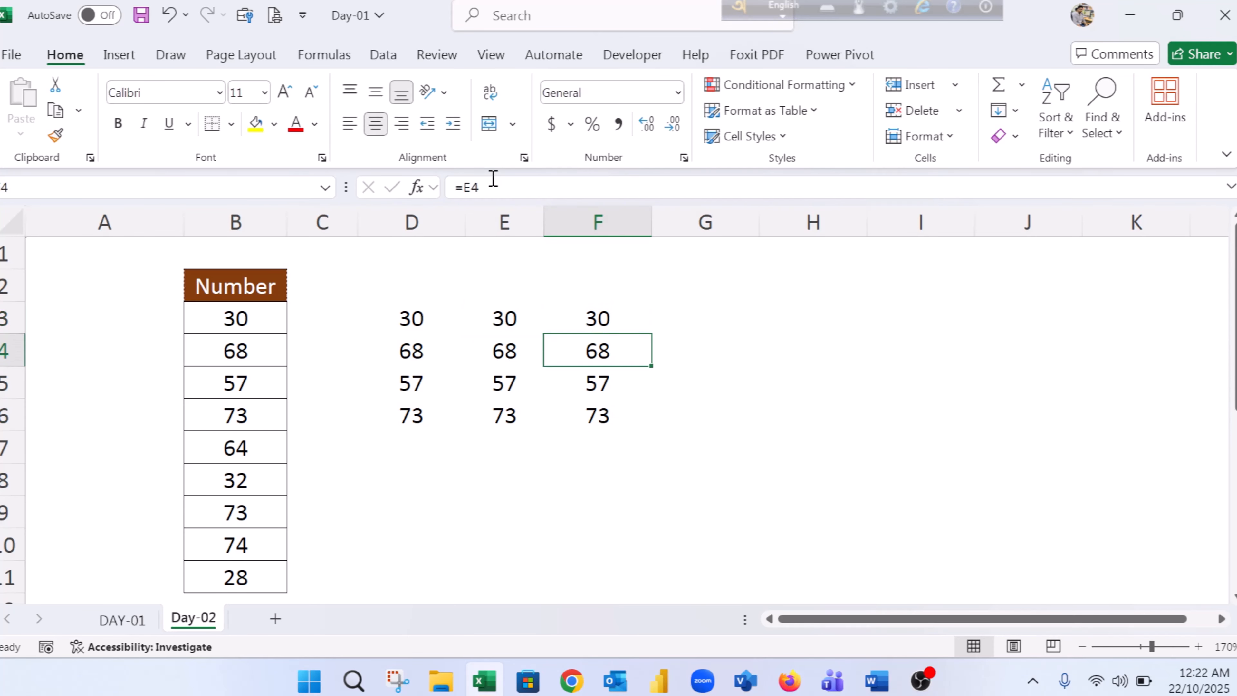
# Compare the reference in E3 with the references down column F from F3 to F6
pyautogui.click(492, 187)
pyautogui.click(507, 310)
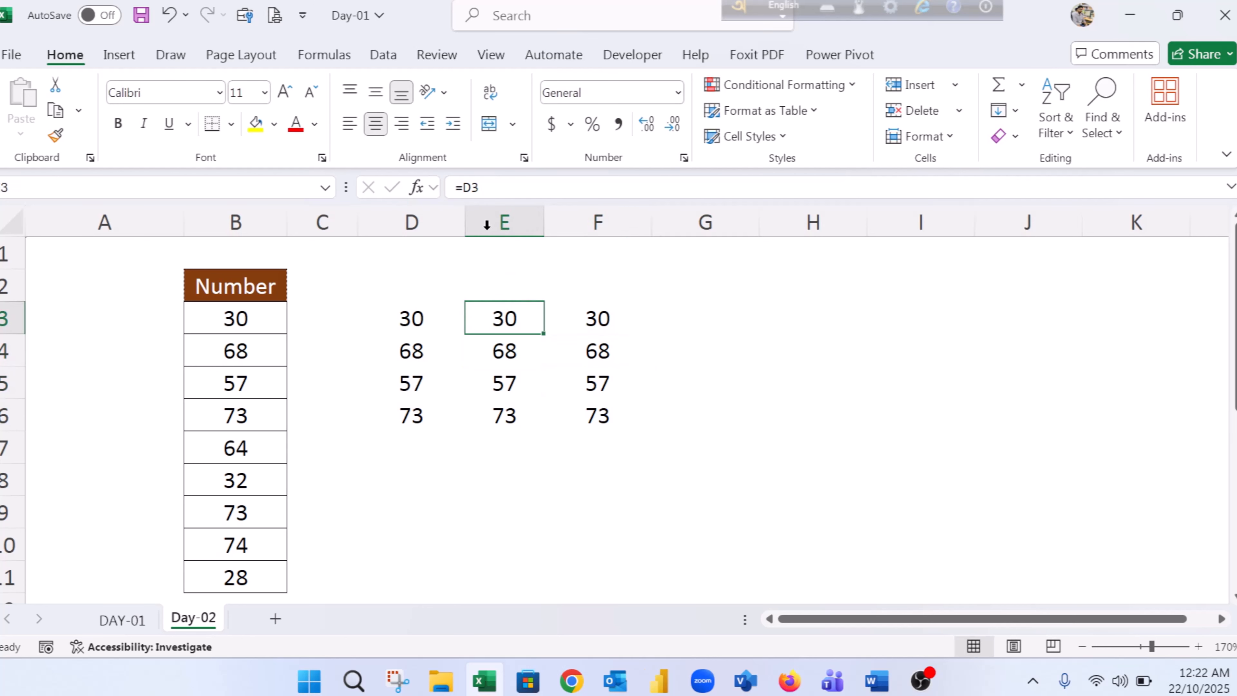
pyautogui.press('F2')
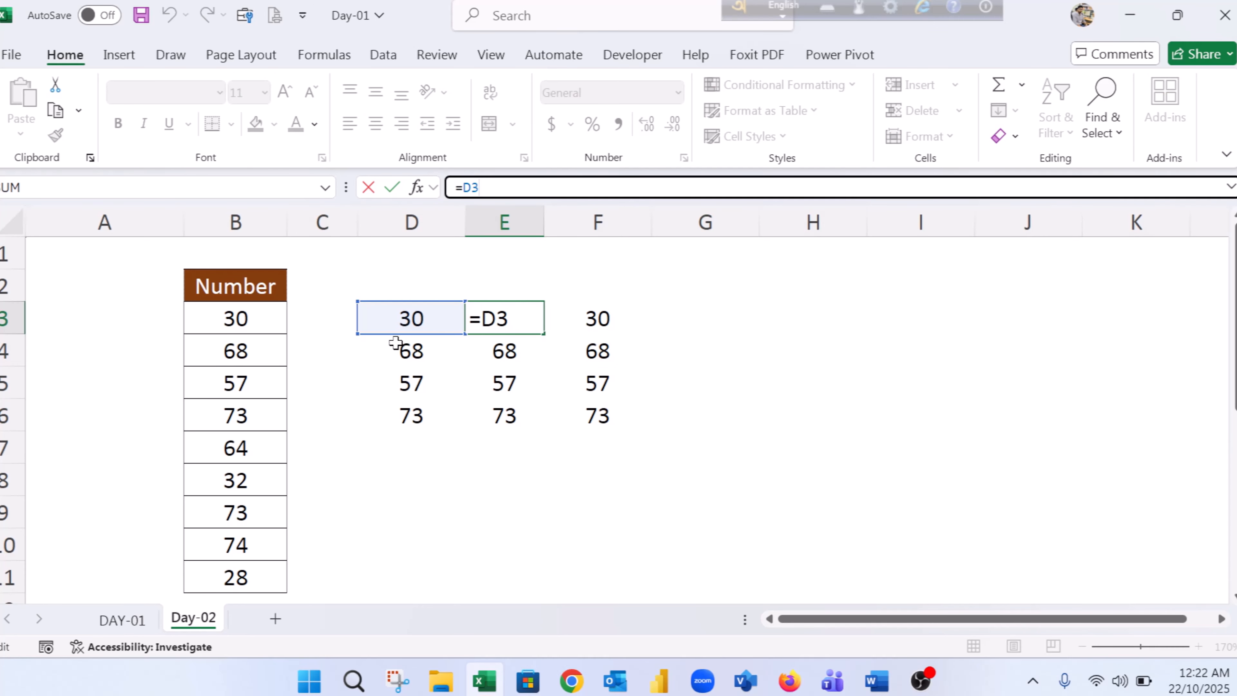
pyautogui.press('Return')
pyautogui.click(607, 308)
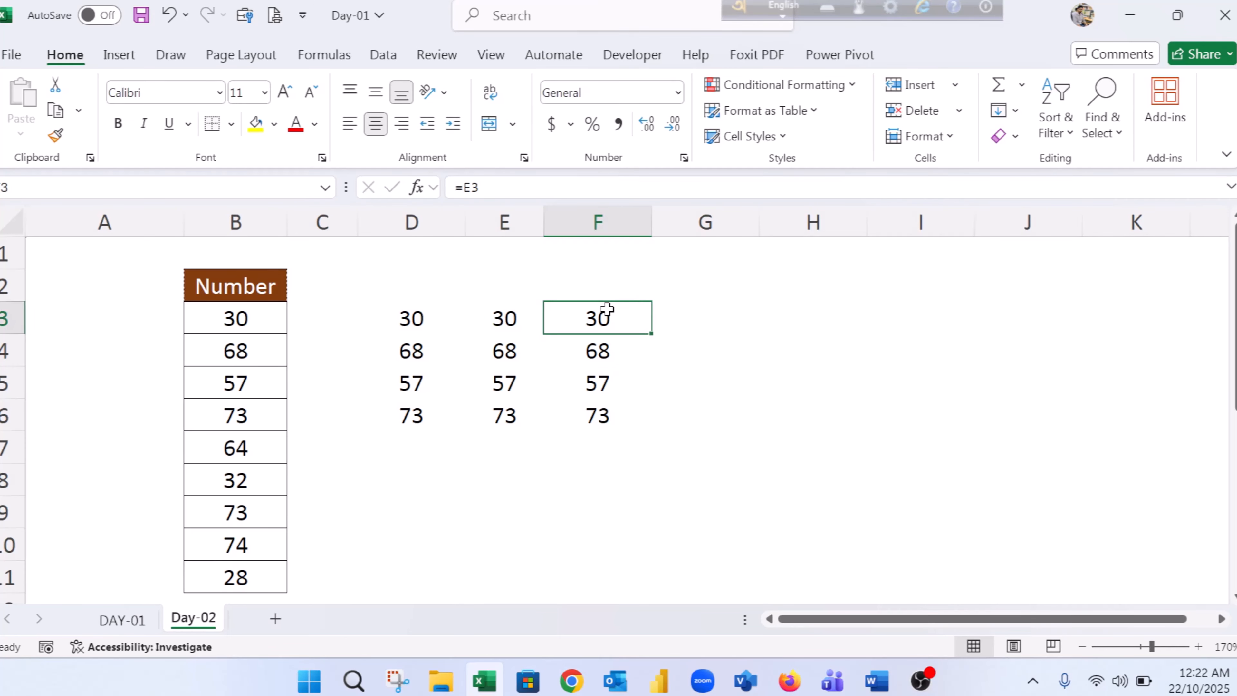
pyautogui.press('Down')
pyautogui.press('Down')
pyautogui.press('Down')
pyautogui.press('Down')
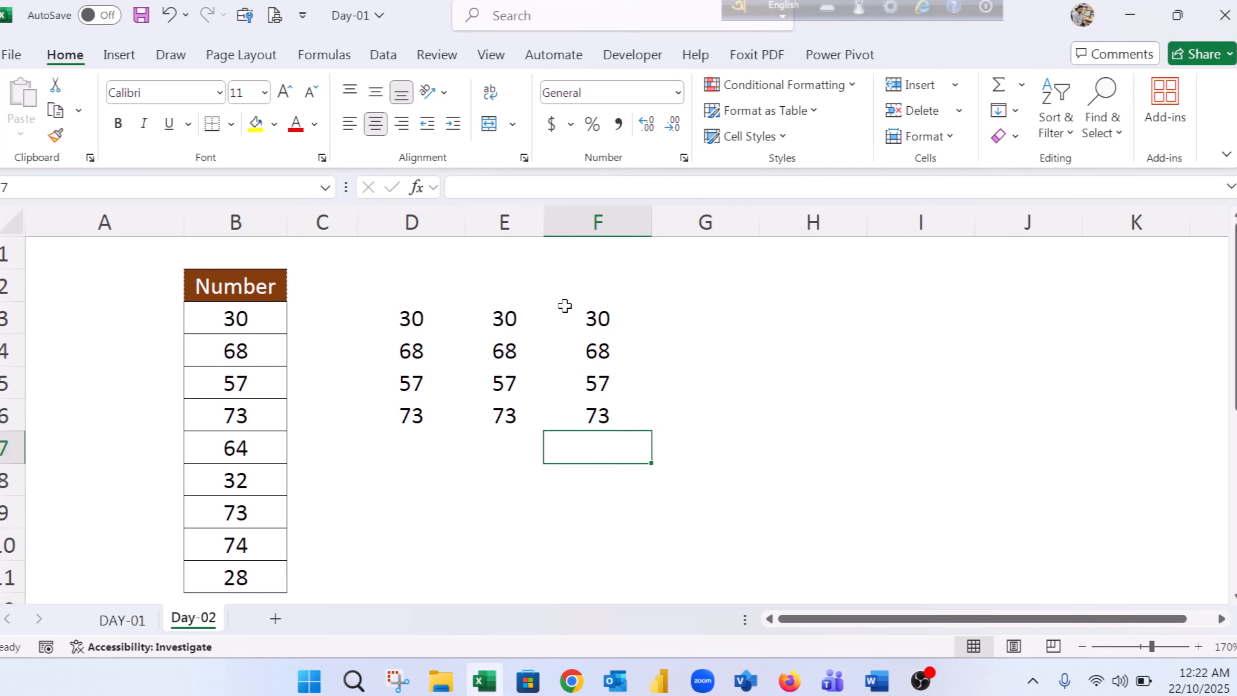
# Copy the formulas from F3:F6 into H3:H6 and leave the formula in H3 as pasted
pyautogui.moveTo(565, 305); pyautogui.dragTo(584, 414)
pyautogui.hotkey('ctrl', 'c')
pyautogui.click(737, 312)
pyautogui.click(820, 307)
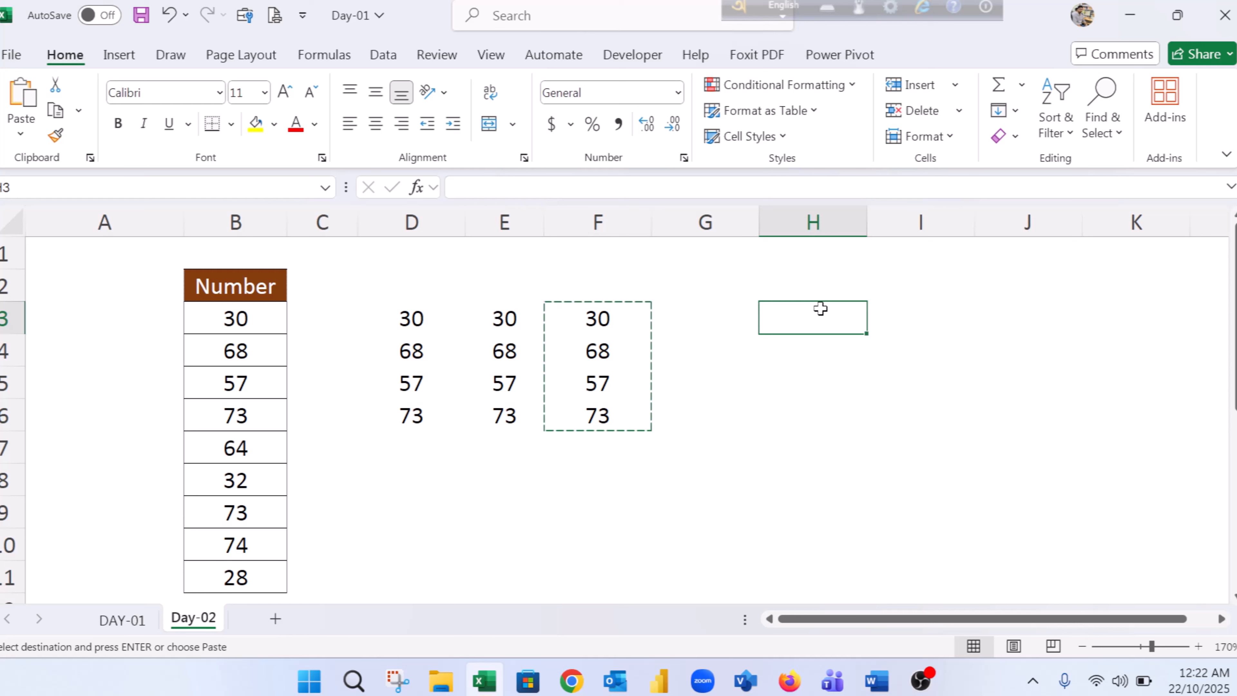
pyautogui.press('Return')
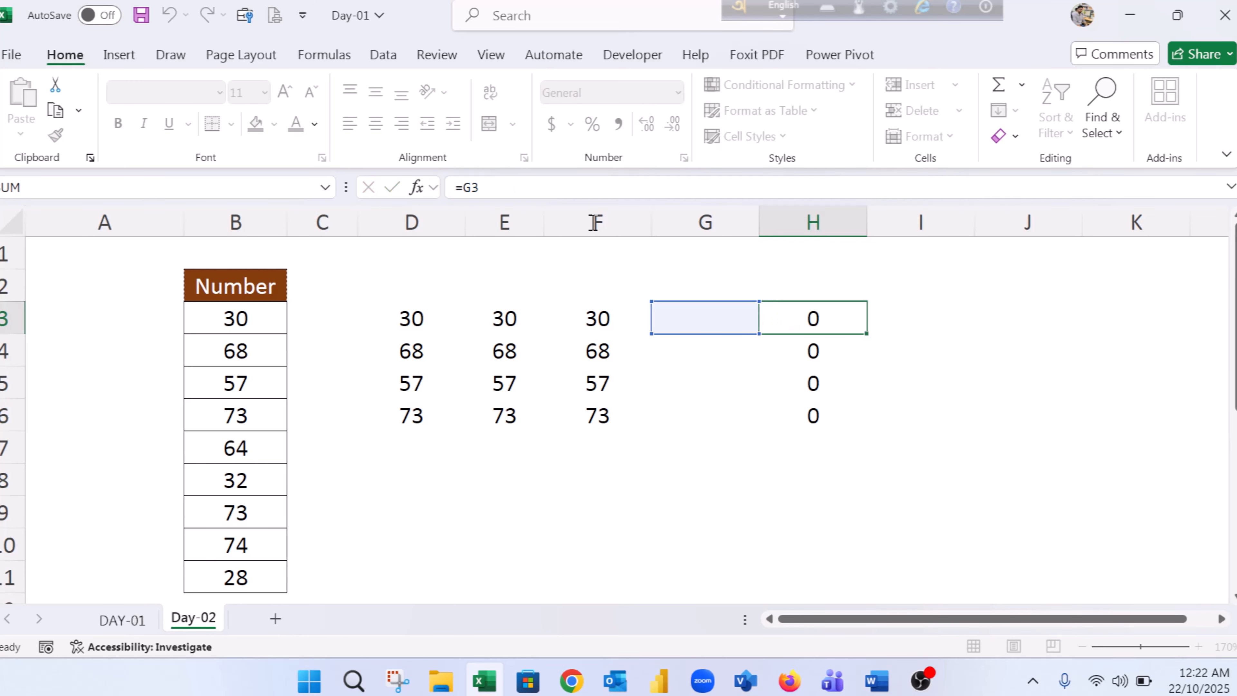
pyautogui.press('Return')
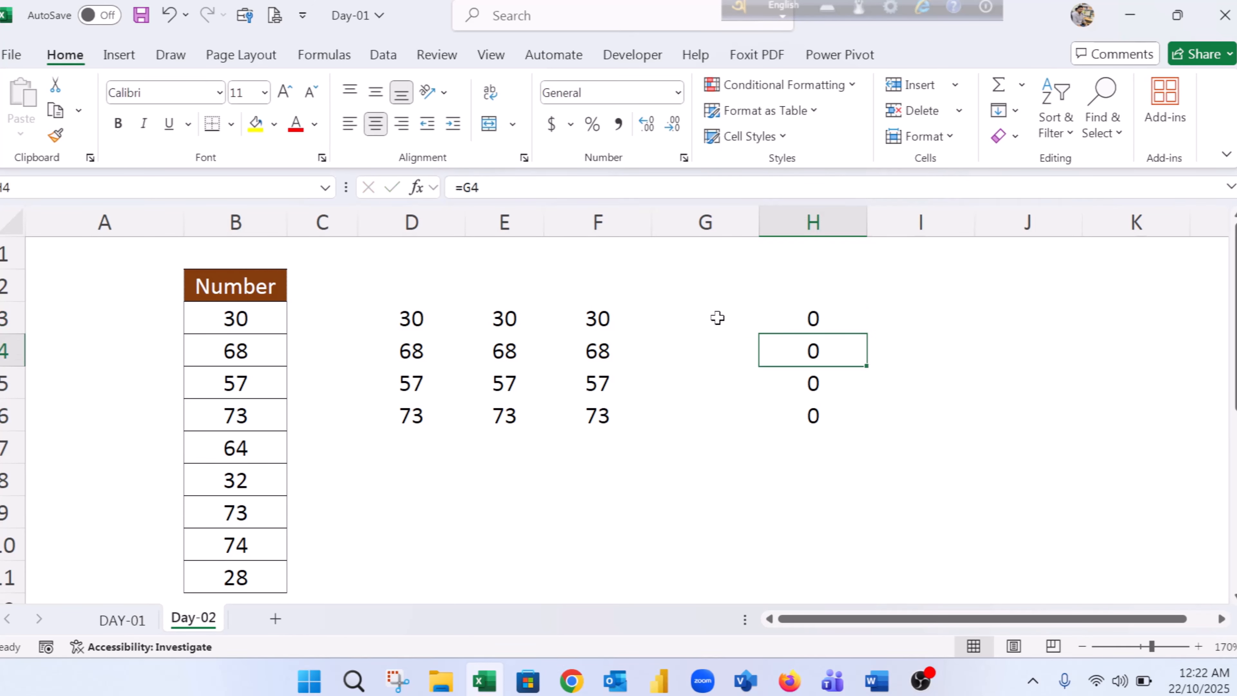
# Enter 30 in G3 and 40 in G4 to feed the copied formulas in column H
pyautogui.click(718, 318)
pyautogui.write('30')
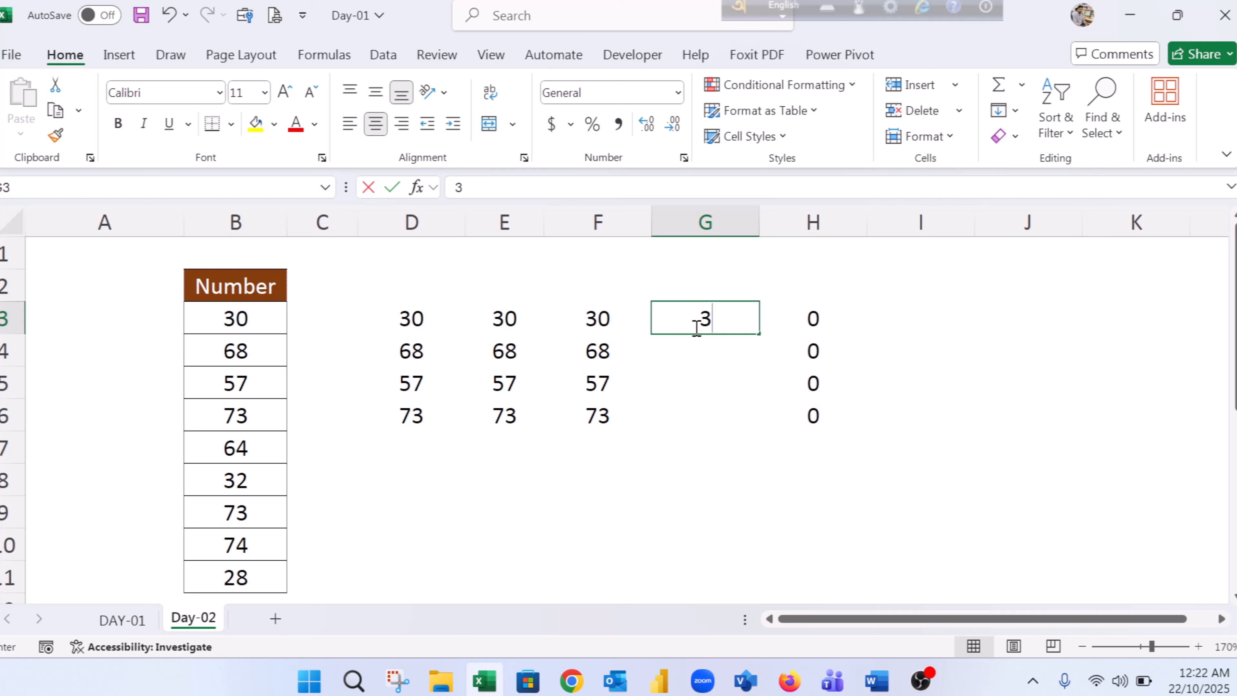
pyautogui.press('Return')
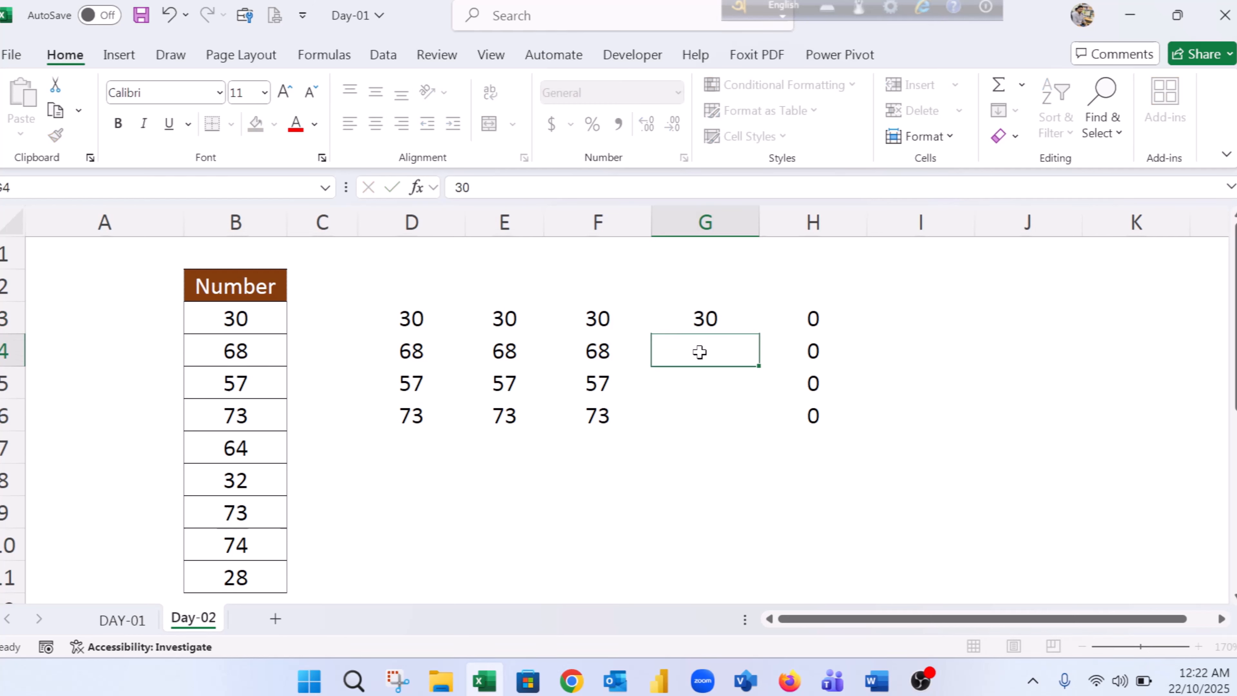
pyautogui.write('40')
pyautogui.press('Return')
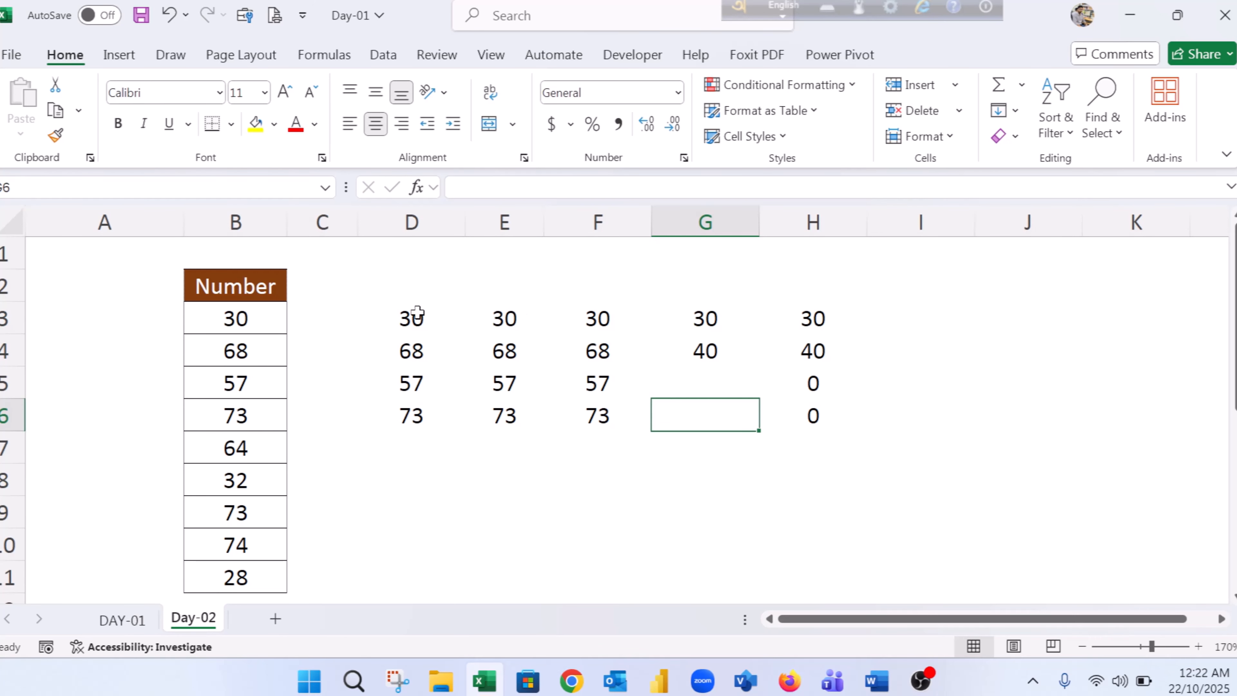
# Clear the contents of E3:H6, keeping the source numbers in D3:D6
pyautogui.click(394, 311)
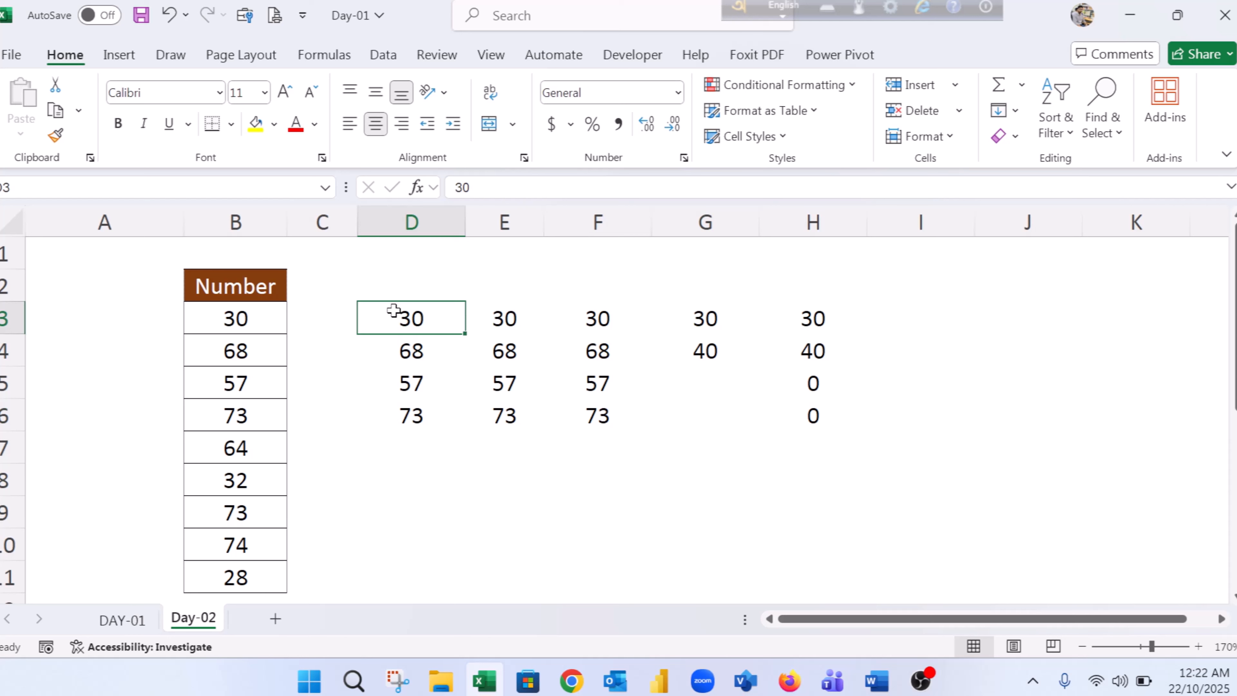
pyautogui.moveTo(393, 310); pyautogui.dragTo(411, 414)
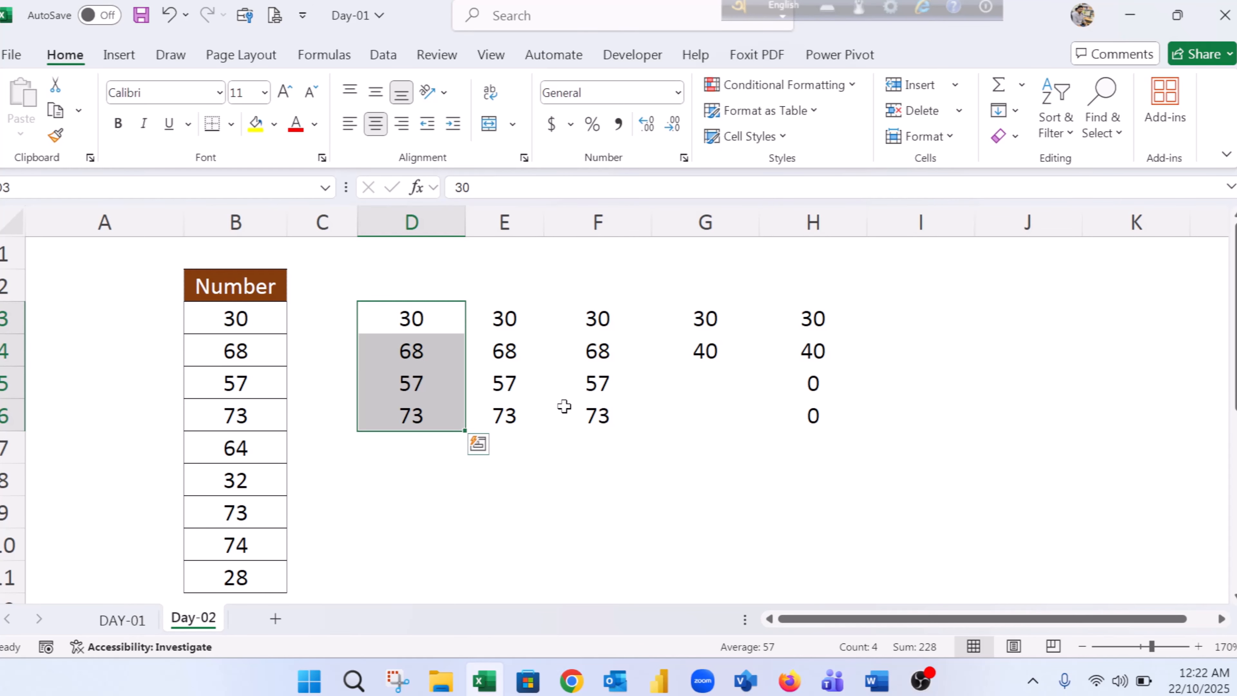
pyautogui.click(409, 320)
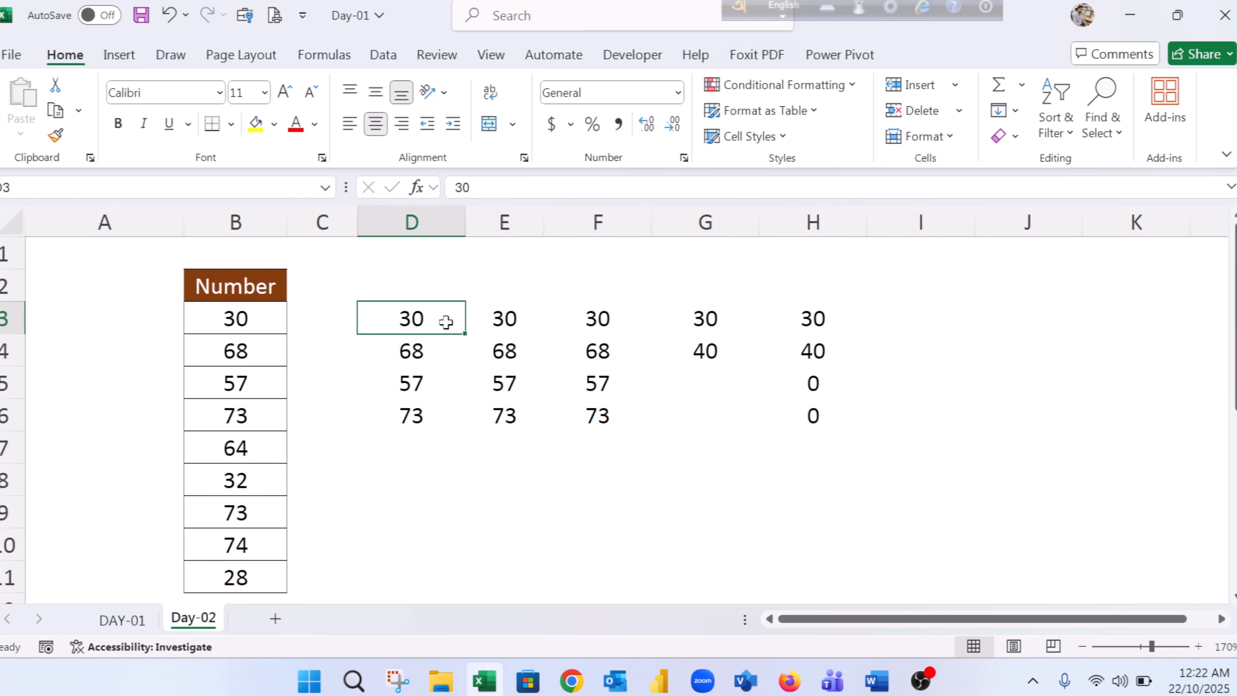
pyautogui.moveTo(813, 415); pyautogui.dragTo(524, 315)
pyautogui.press('Delete')
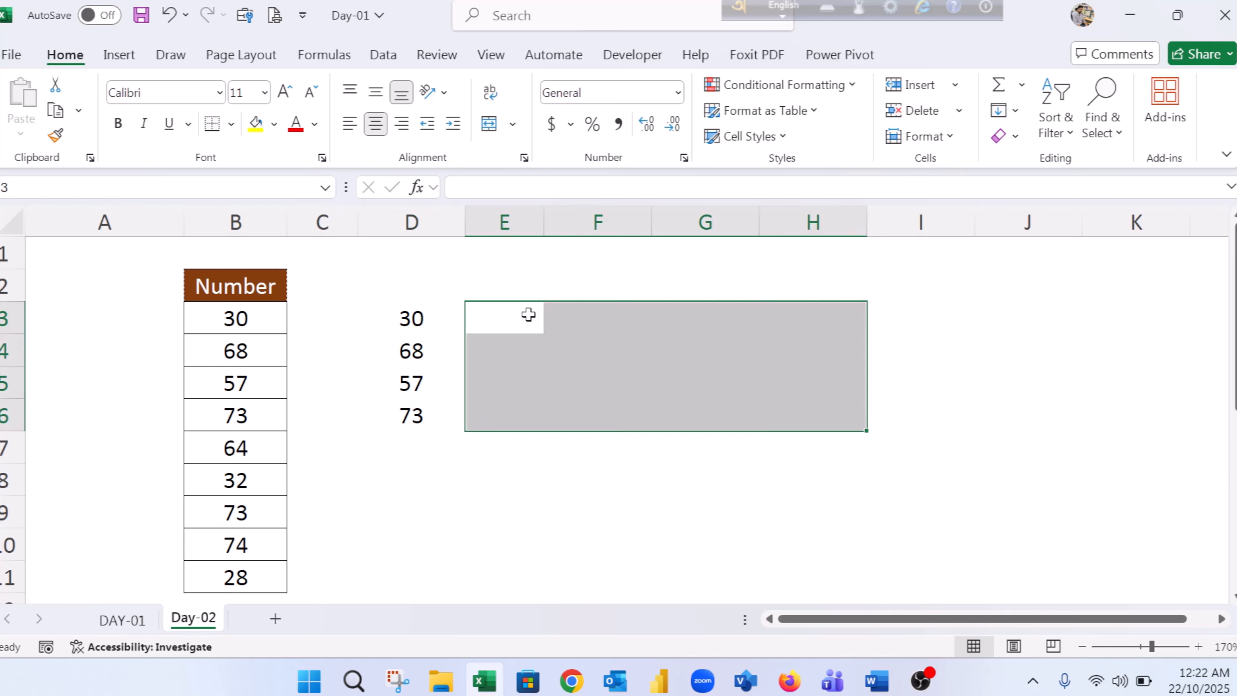
# Enter the absolute reference =$D$3 in E3 and fill it down and across through E3:H7
pyautogui.click(517, 314)
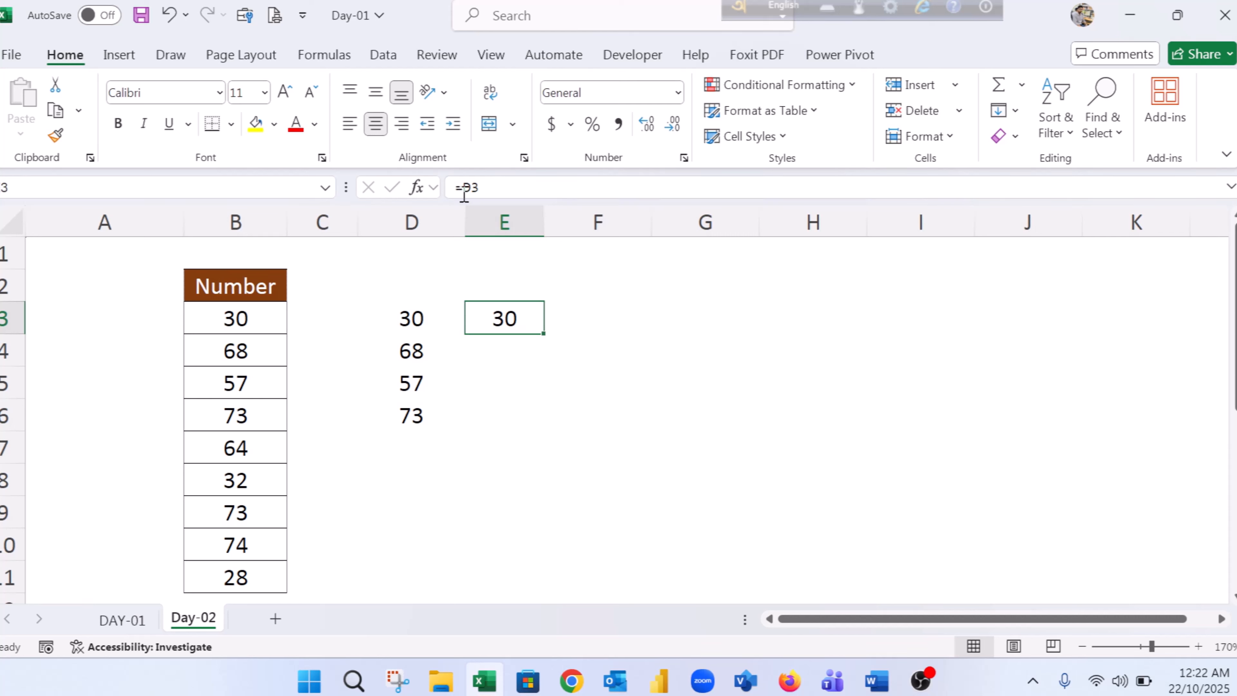
pyautogui.click(464, 193)
pyautogui.press('F4')
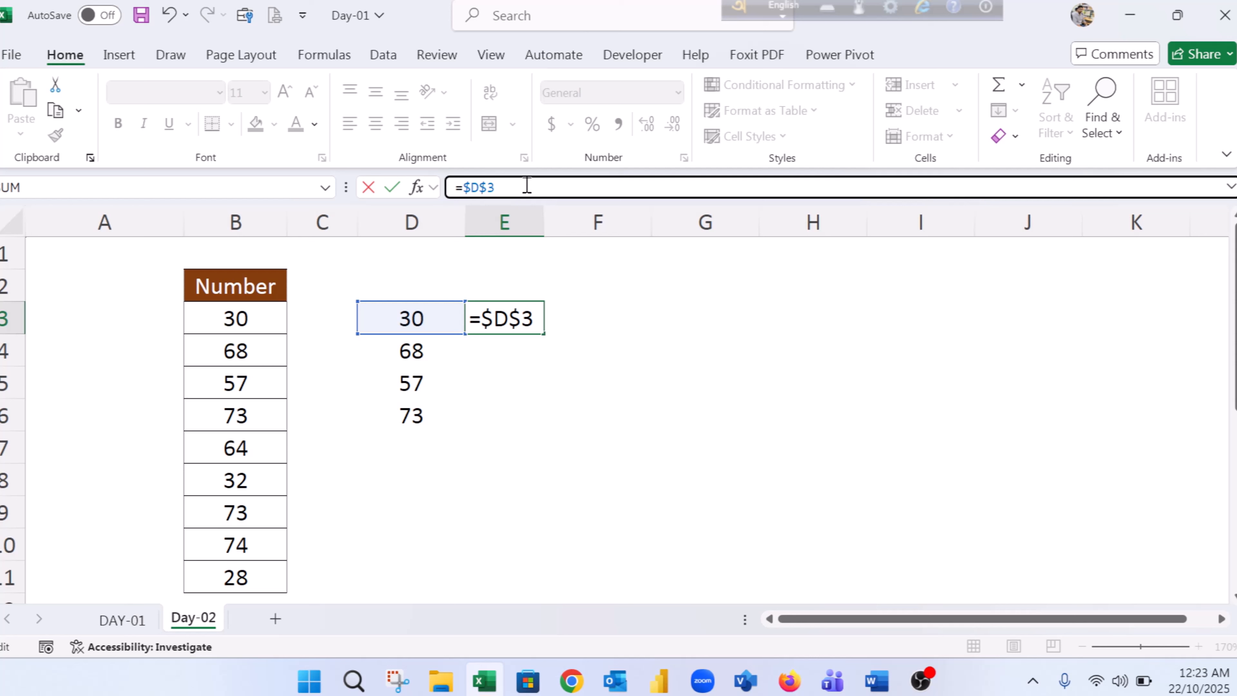
pyautogui.press('Left')
pyautogui.hotkey('ctrl', 'Return')
pyautogui.moveTo(544, 334); pyautogui.dragTo(544, 457)
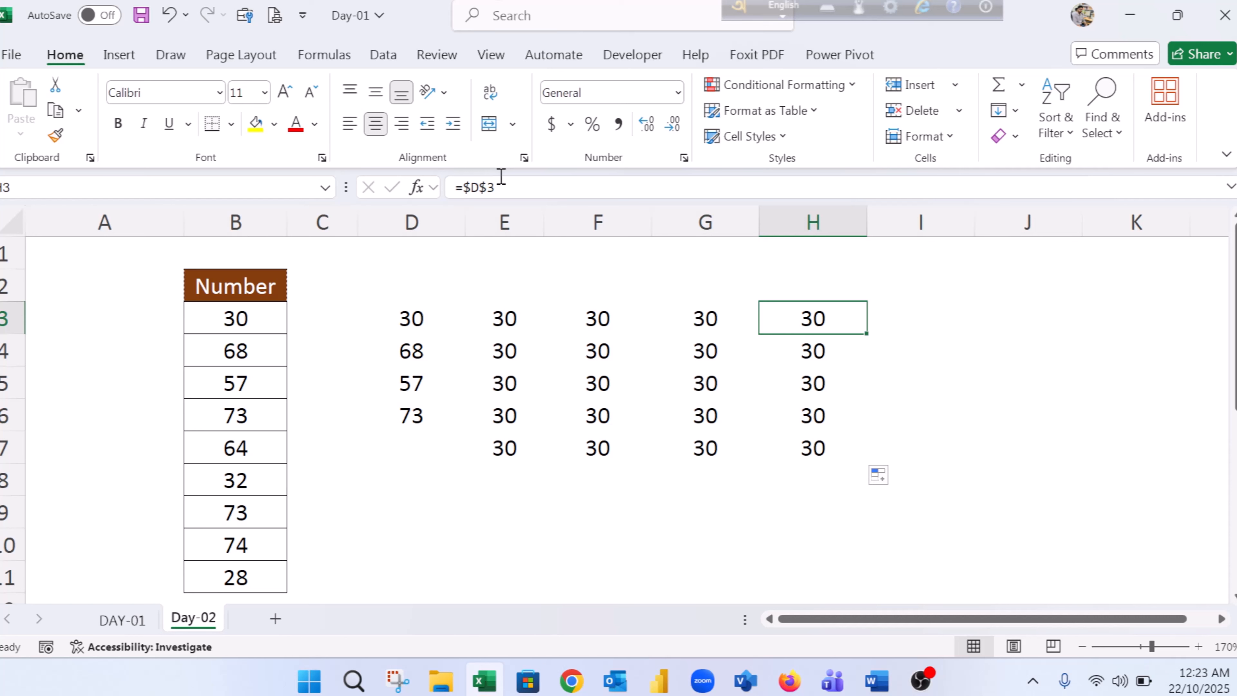
# Examine the absolute references in several cells of E3:H7 and select the range E4:H7
pyautogui.click(498, 188)
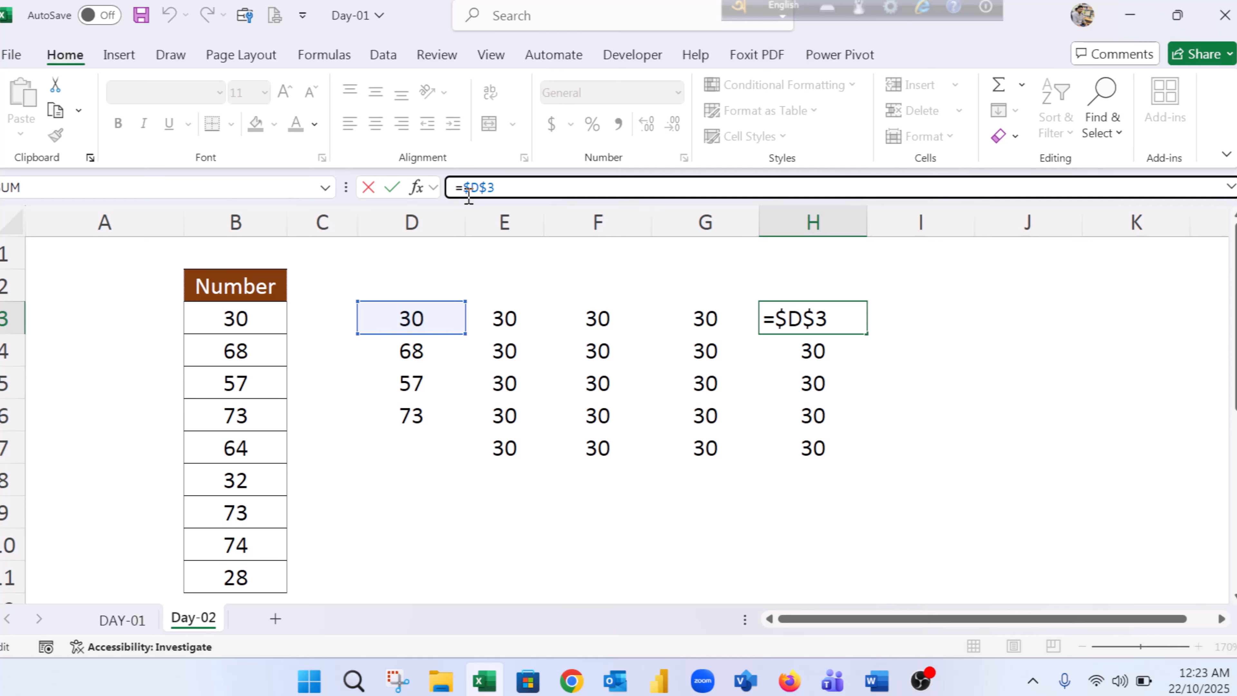
pyautogui.press('Return')
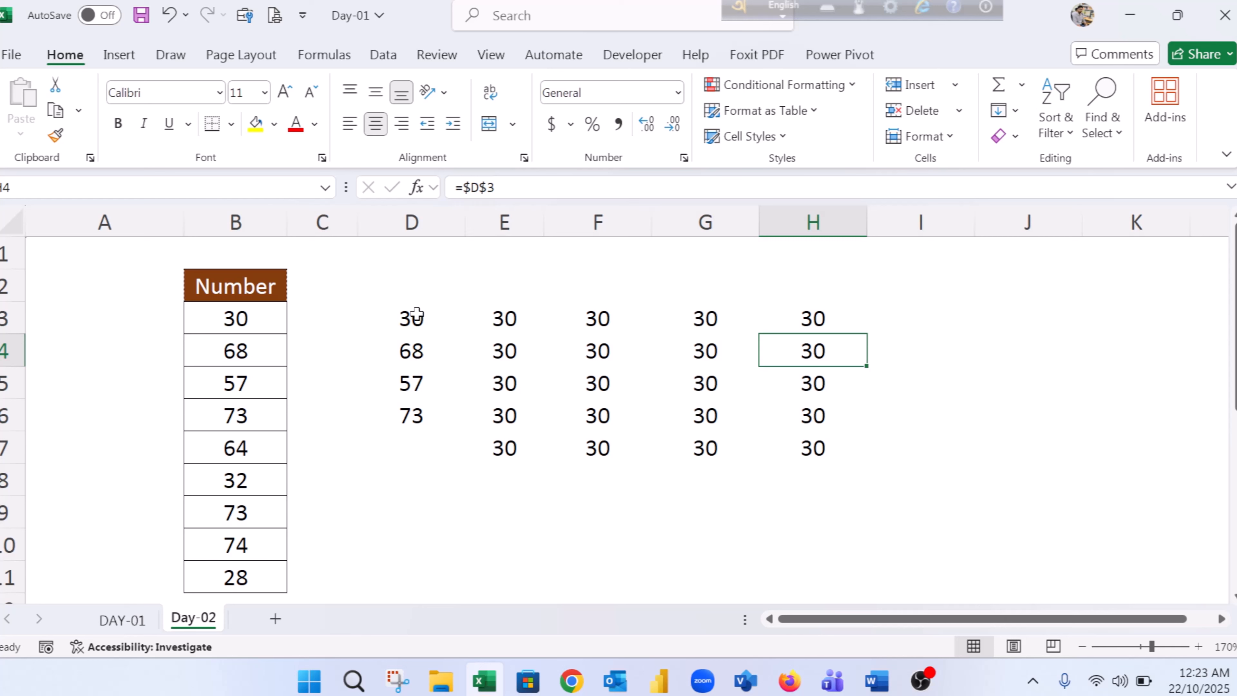
pyautogui.click(506, 322)
pyautogui.click(534, 380)
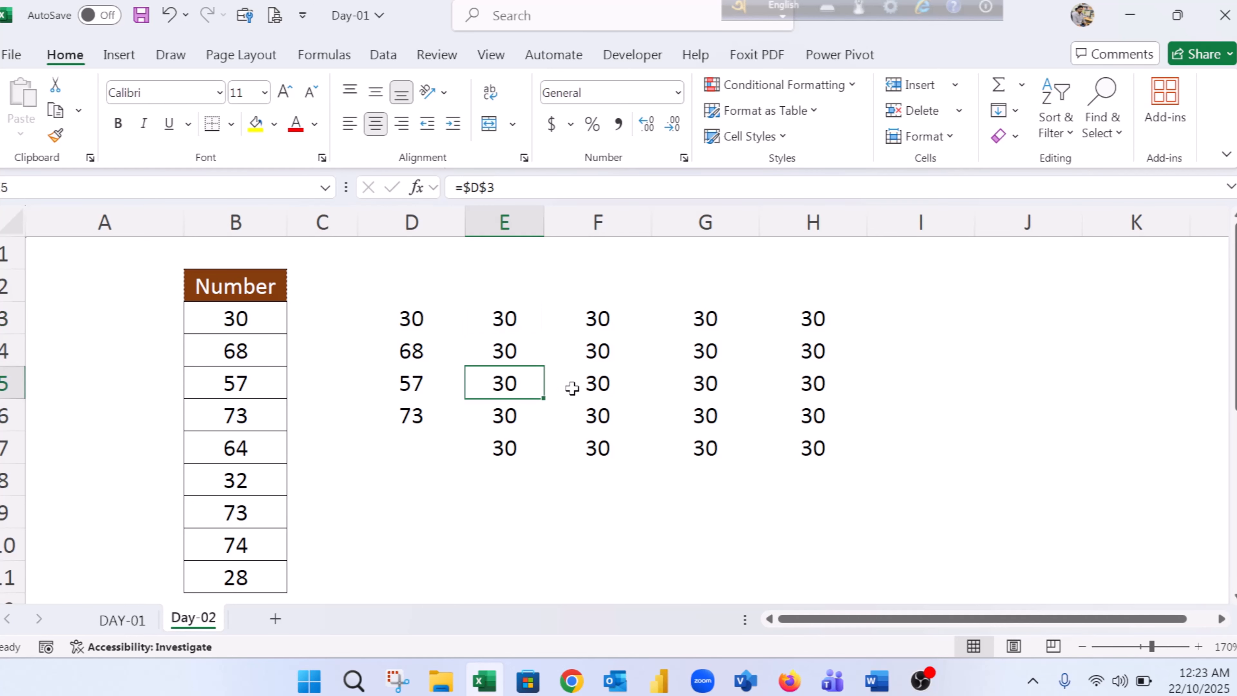
pyautogui.press('Right')
pyautogui.press('Right')
pyautogui.press('Right')
pyautogui.press('Down')
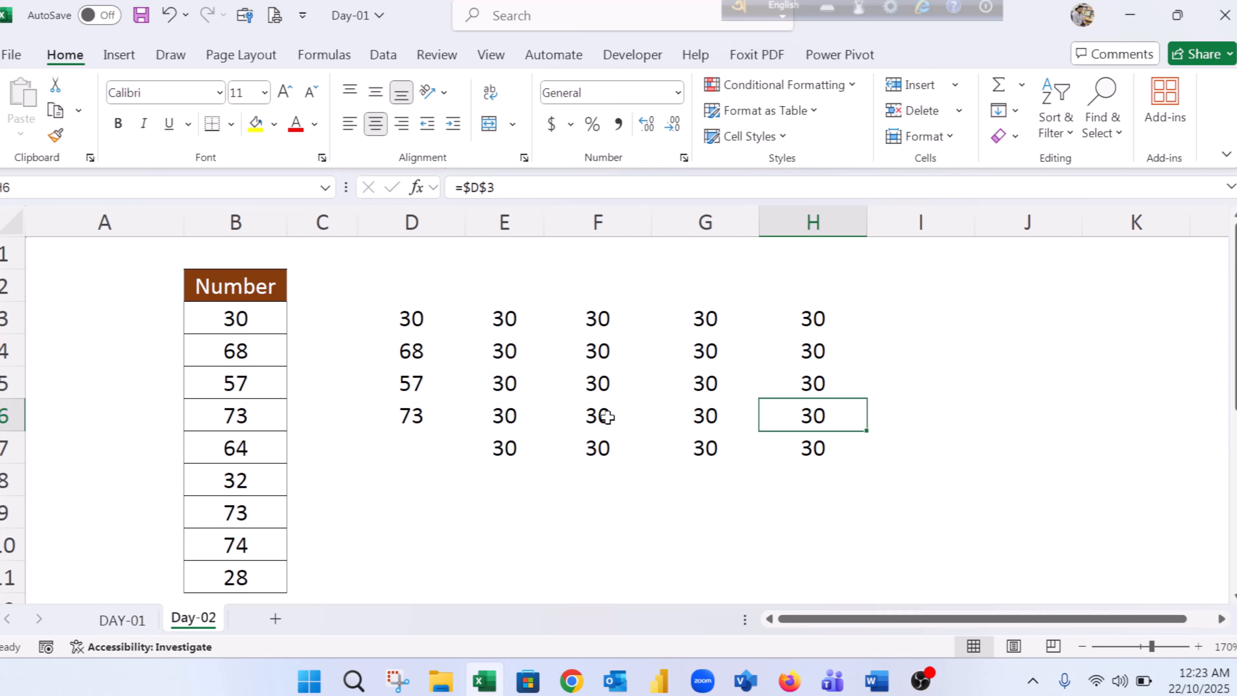
pyautogui.moveTo(504, 351); pyautogui.dragTo(796, 462)
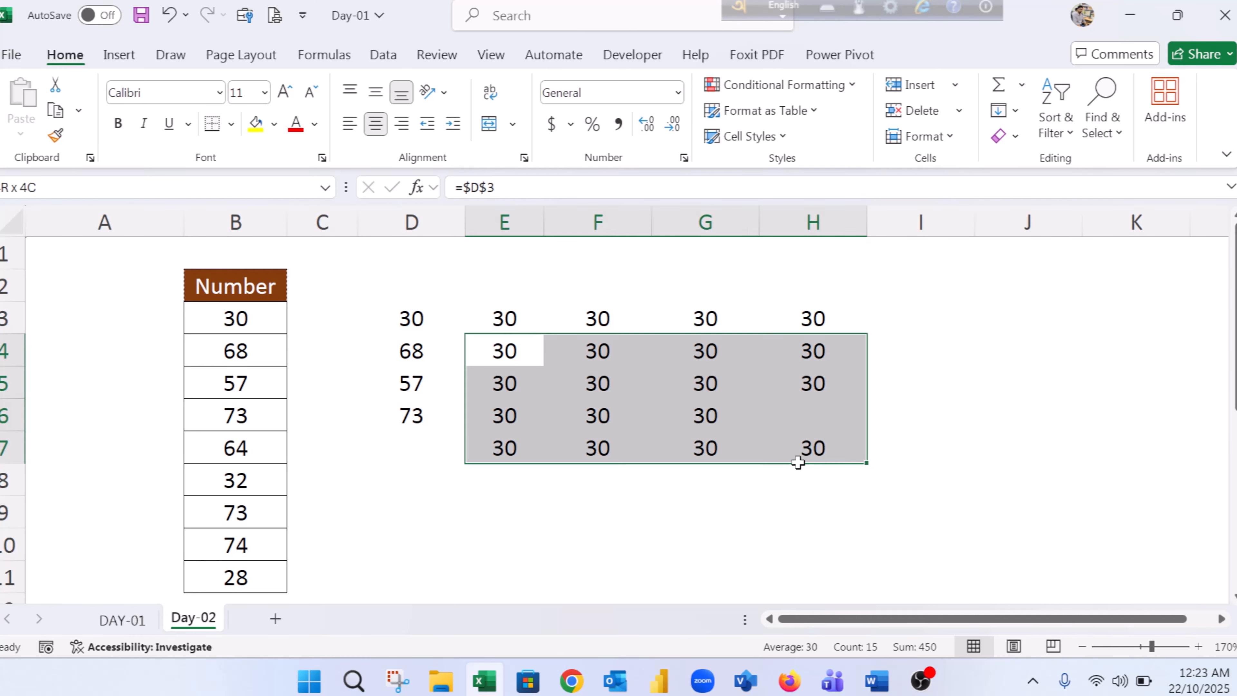
# Clear the contents of E4:H7 and F3:H3, keeping only the formula in E3
pyautogui.press('Delete')
pyautogui.moveTo(598, 318); pyautogui.dragTo(795, 337)
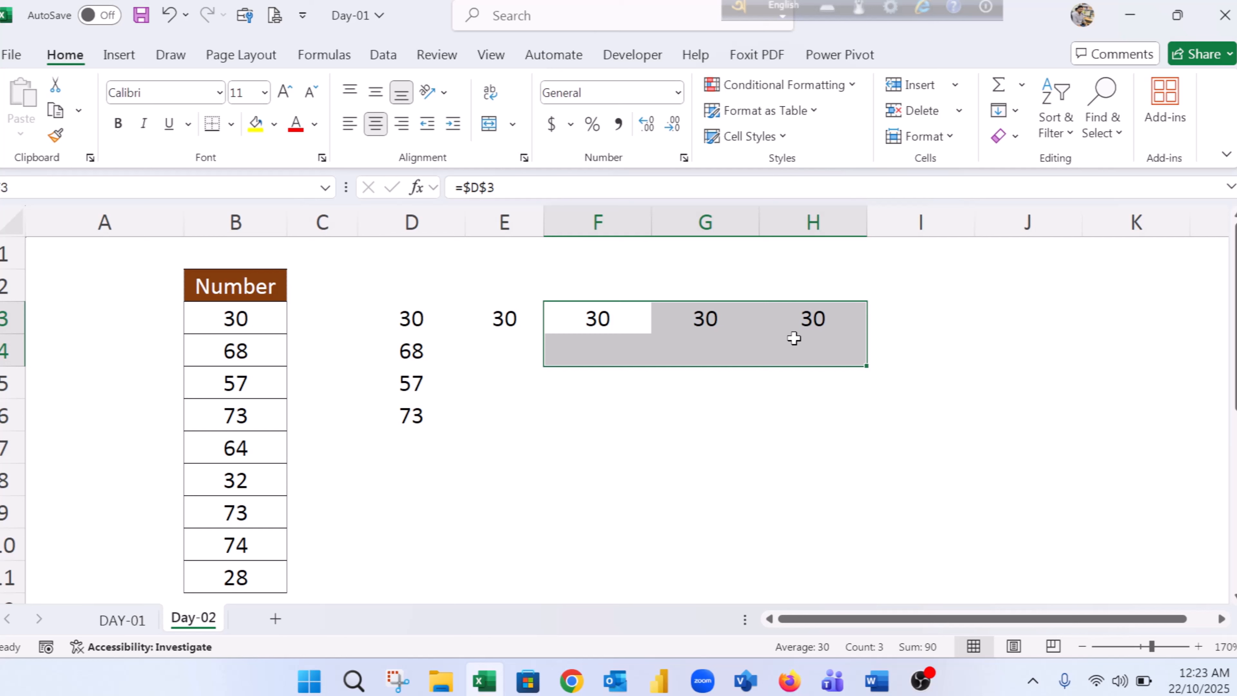
pyautogui.press('Delete')
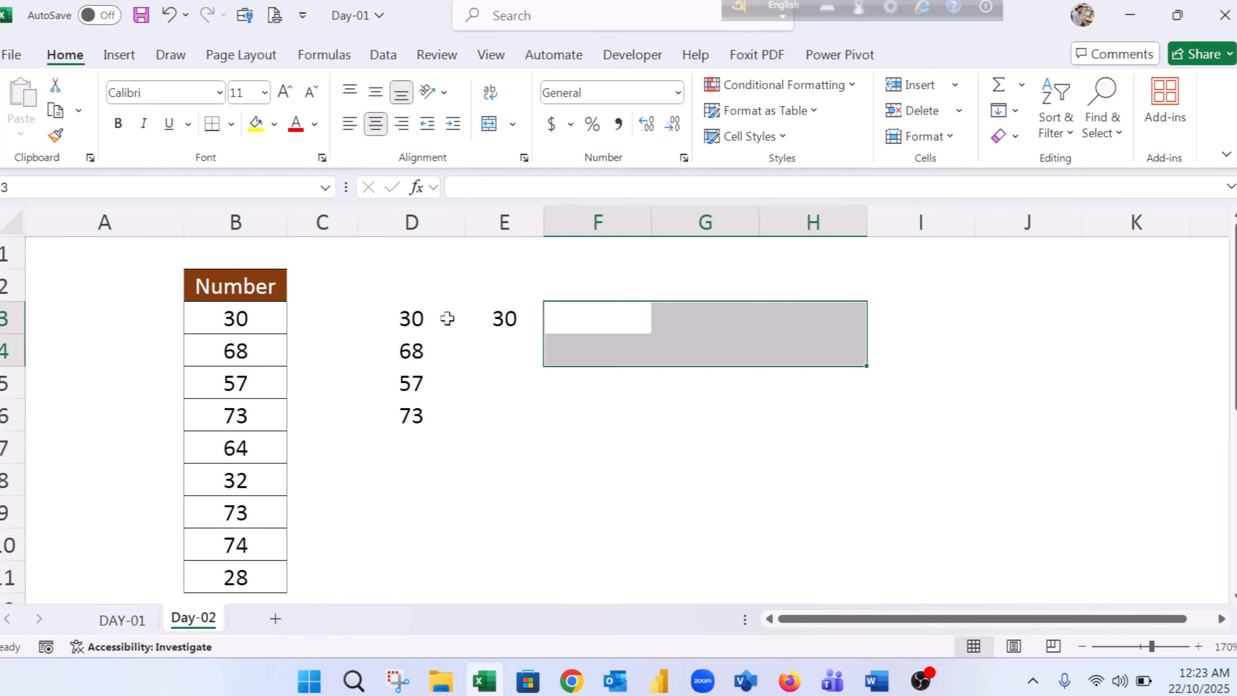
# Change the reference in E3 to the mixed reference =$D3, locking only the column
pyautogui.press('Left')
pyautogui.click(487, 187)
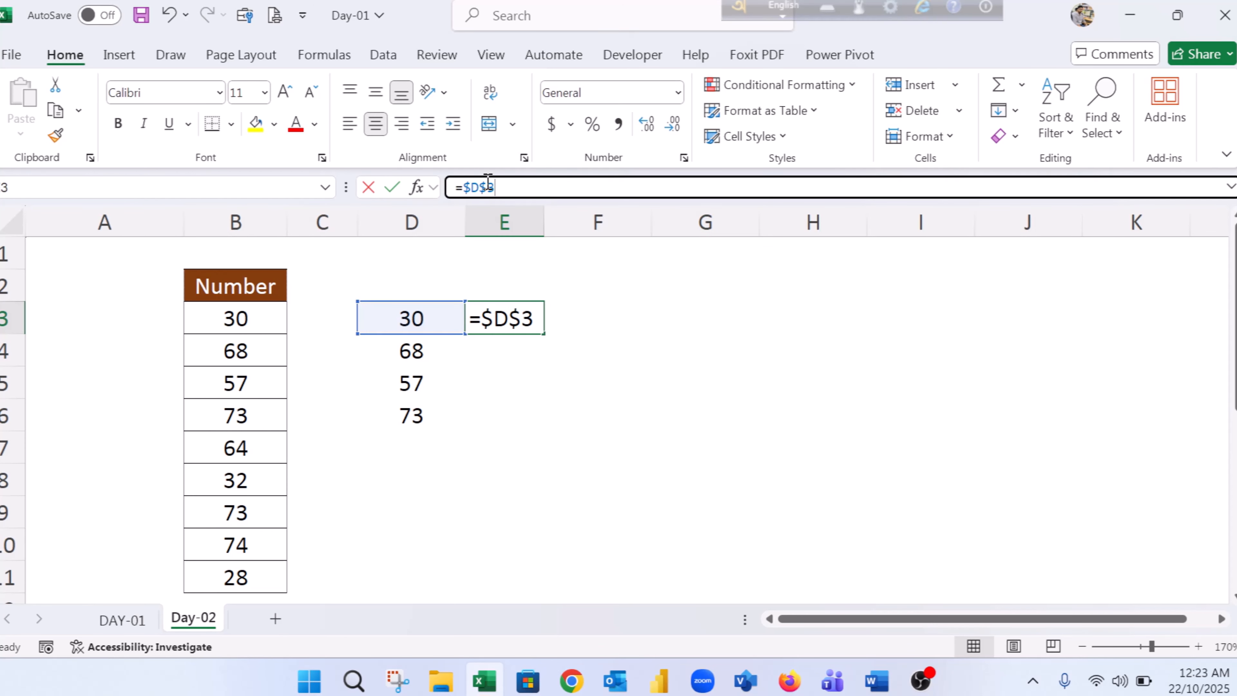
pyautogui.press('F4')
pyautogui.press('F4')
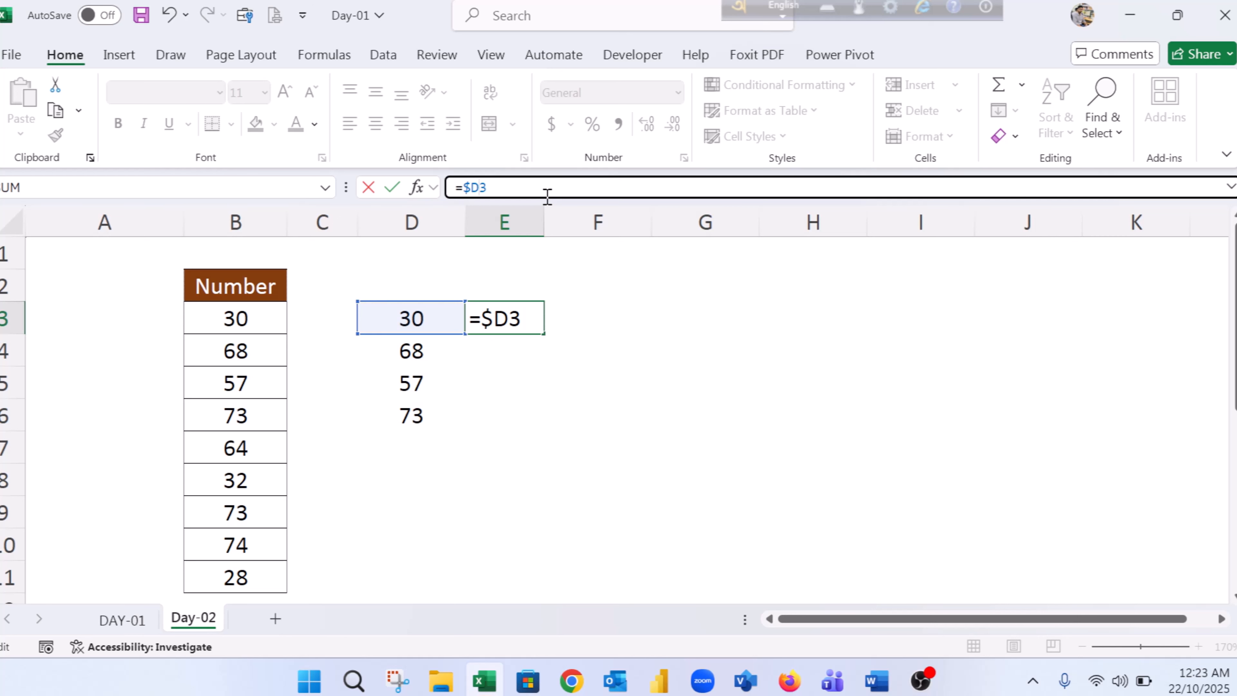
pyautogui.press('Return')
# Fill the =$D3 formula down from E3 through E6, checking the resulting reference in E4
pyautogui.click(505, 316)
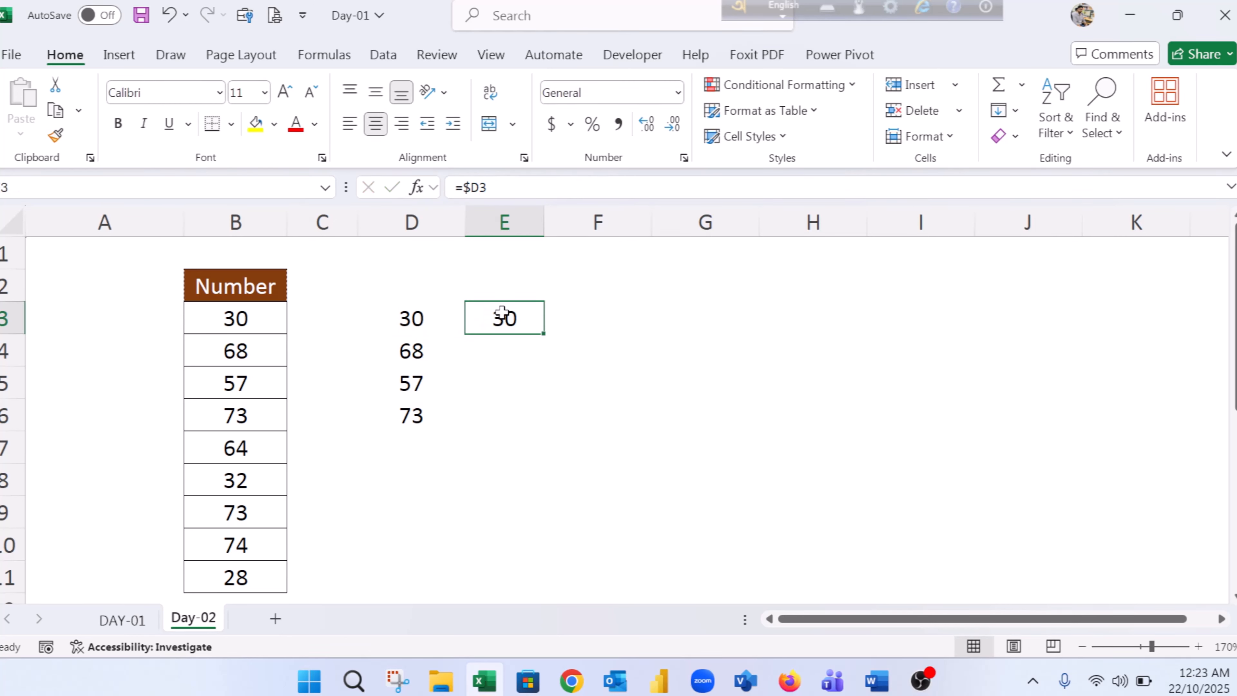
pyautogui.moveTo(544, 333); pyautogui.dragTo(505, 344)
pyautogui.click(505, 344)
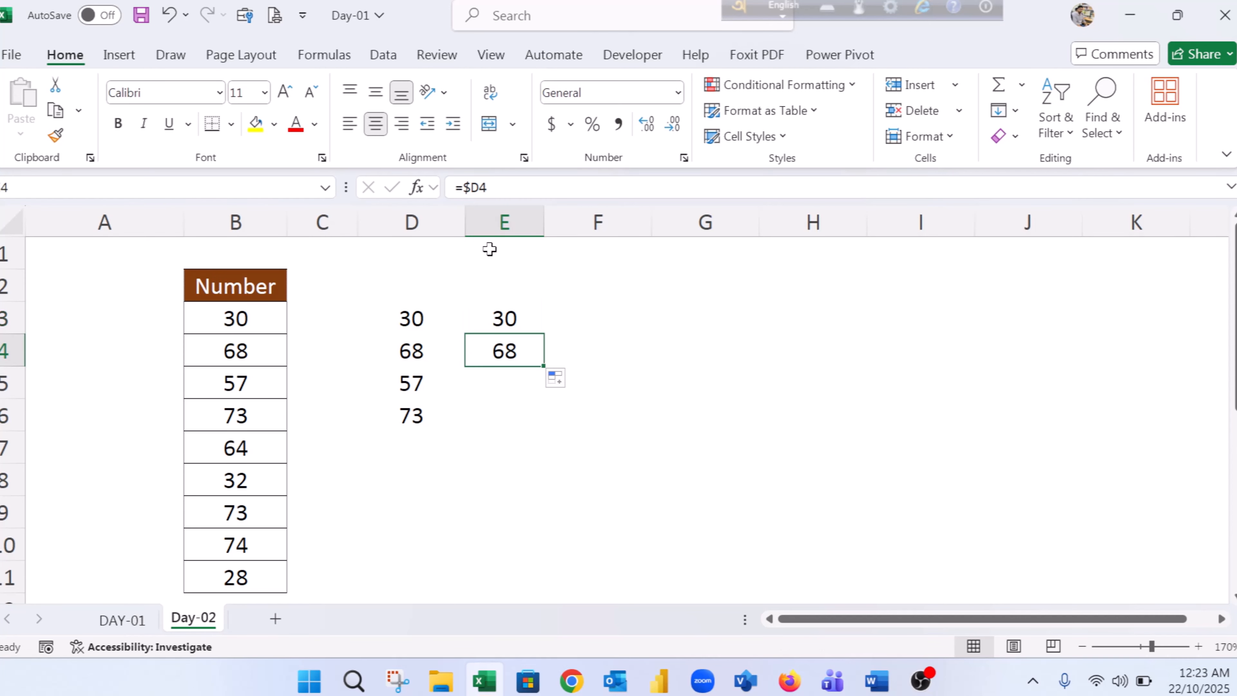
pyautogui.click(502, 186)
pyautogui.press('Return')
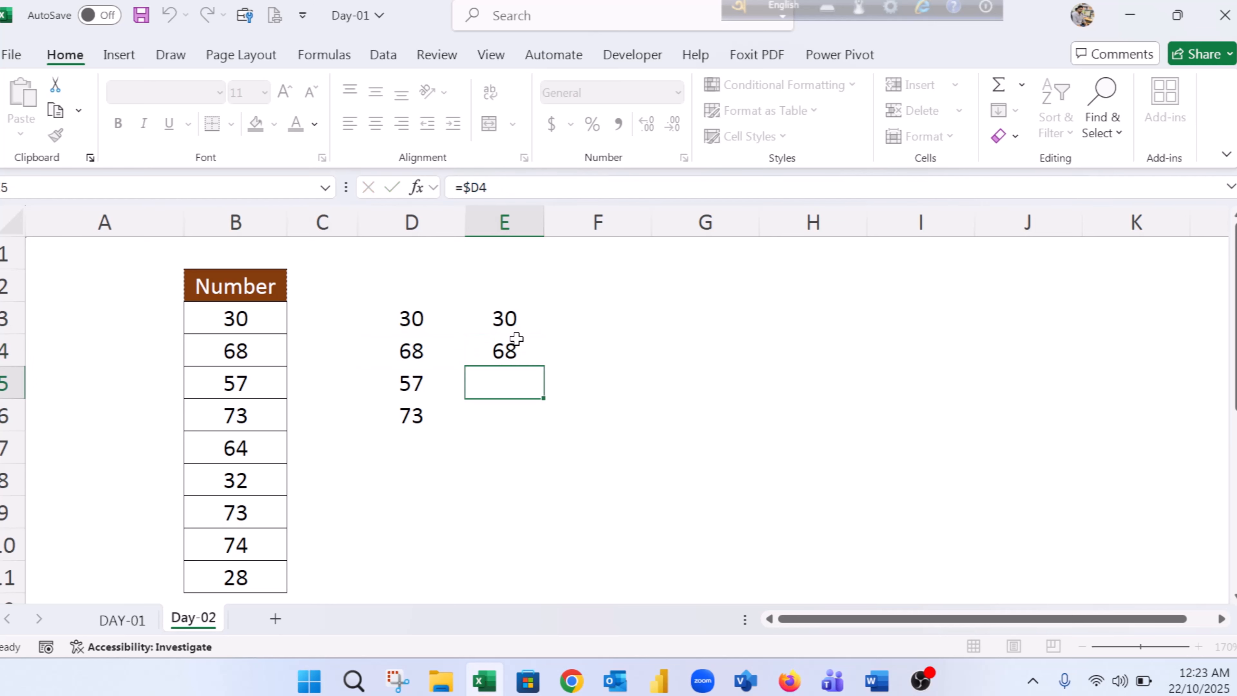
pyautogui.click(511, 347)
pyautogui.moveTo(545, 372); pyautogui.dragTo(549, 428)
pyautogui.click(533, 387)
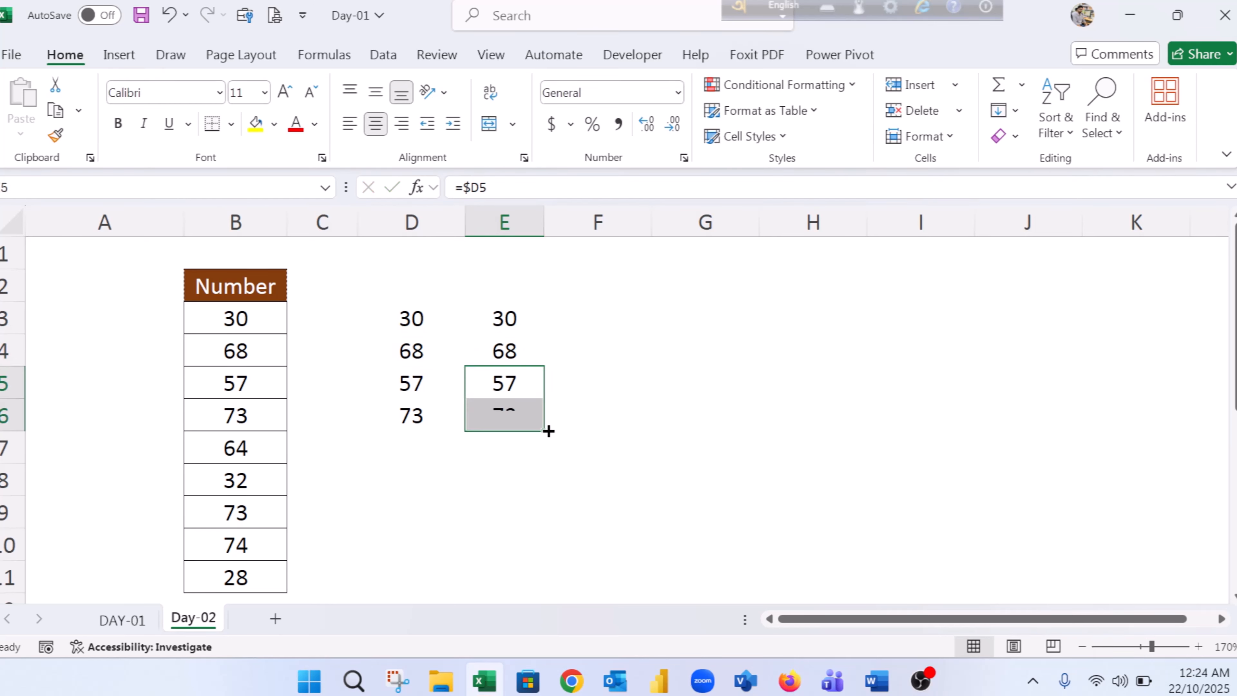
# Copy the formulas in E3:E6 and paste them into column H starting at H3
pyautogui.click(552, 356)
pyautogui.moveTo(509, 332); pyautogui.dragTo(502, 407)
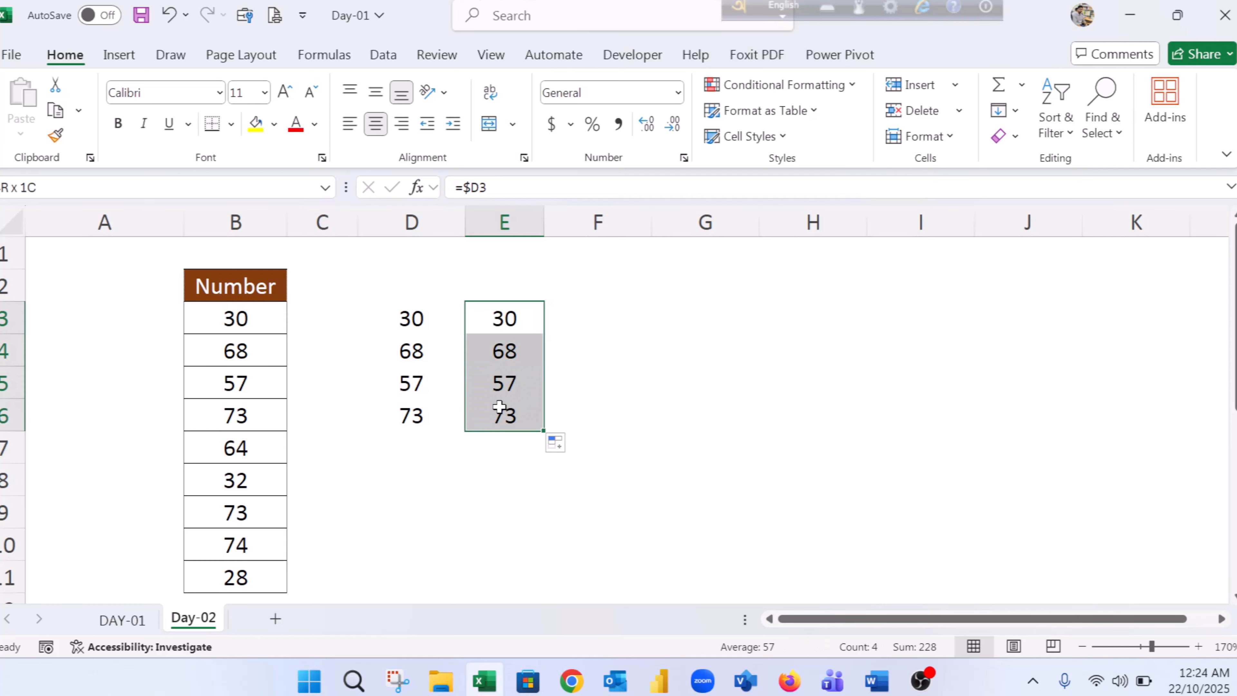
pyautogui.hotkey('ctrl', 'c')
pyautogui.click(793, 305)
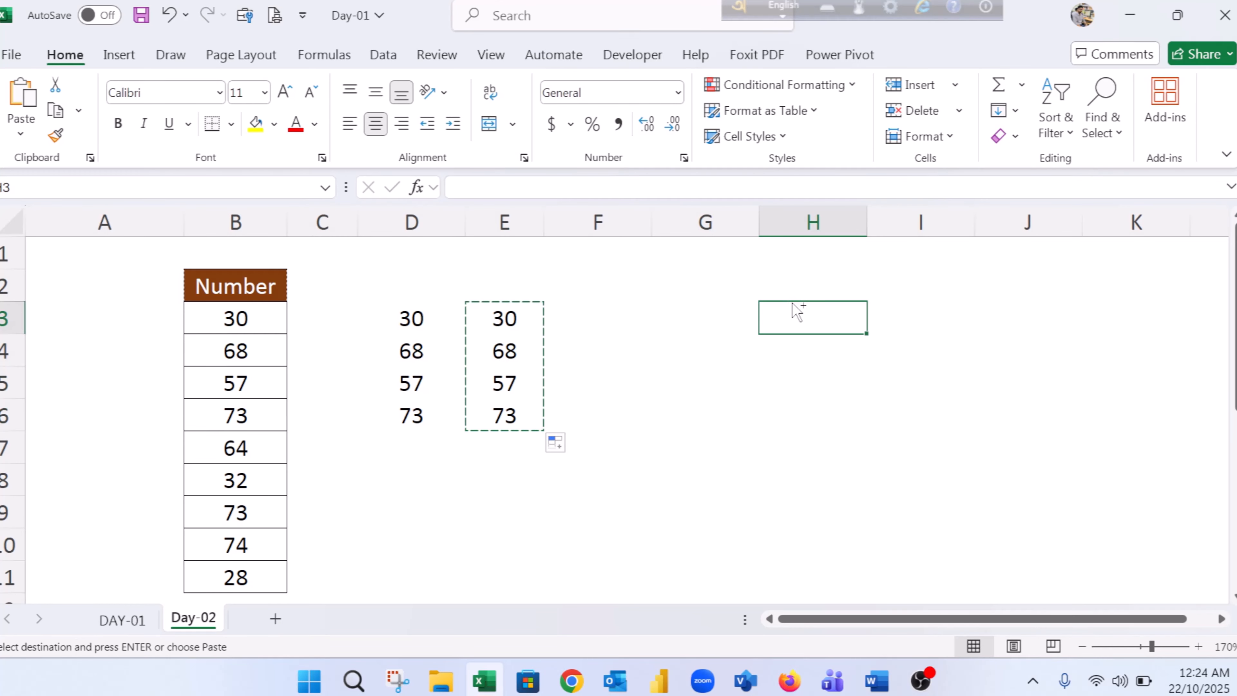
pyautogui.hotkey('ctrl', 'v')
pyautogui.click(794, 312)
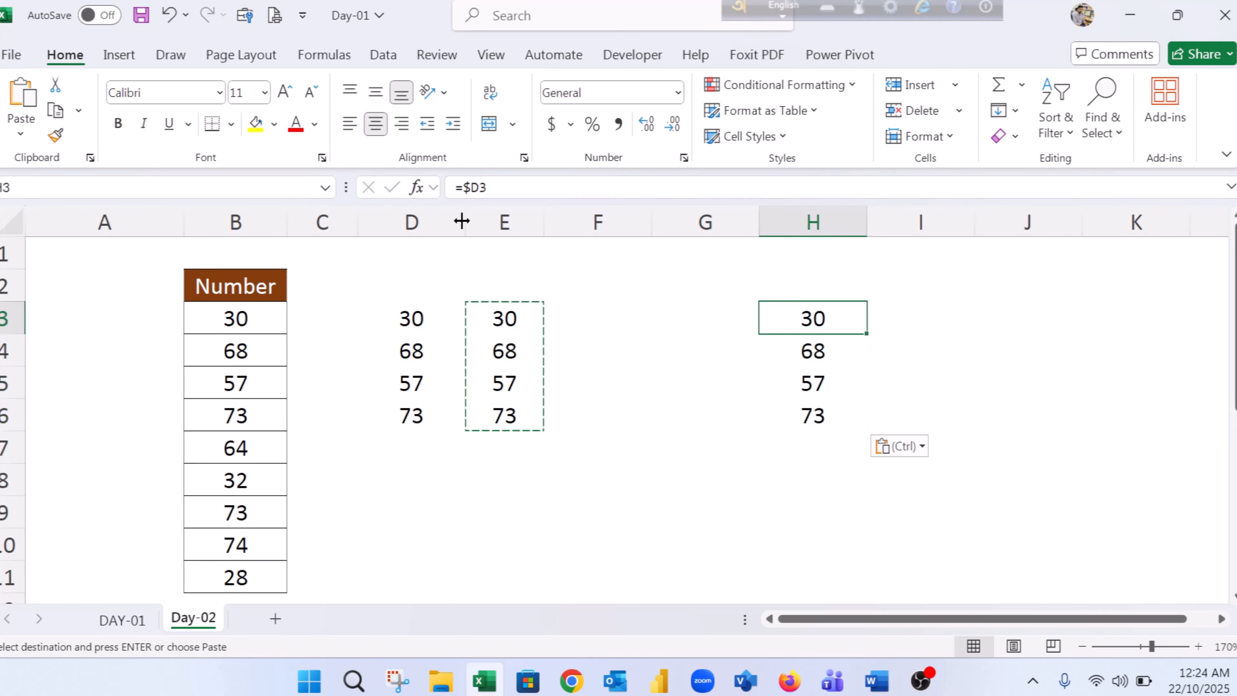
# Try to shorten the formula in H3 to =$D, and erase the entry from the cell
pyautogui.click(516, 188)
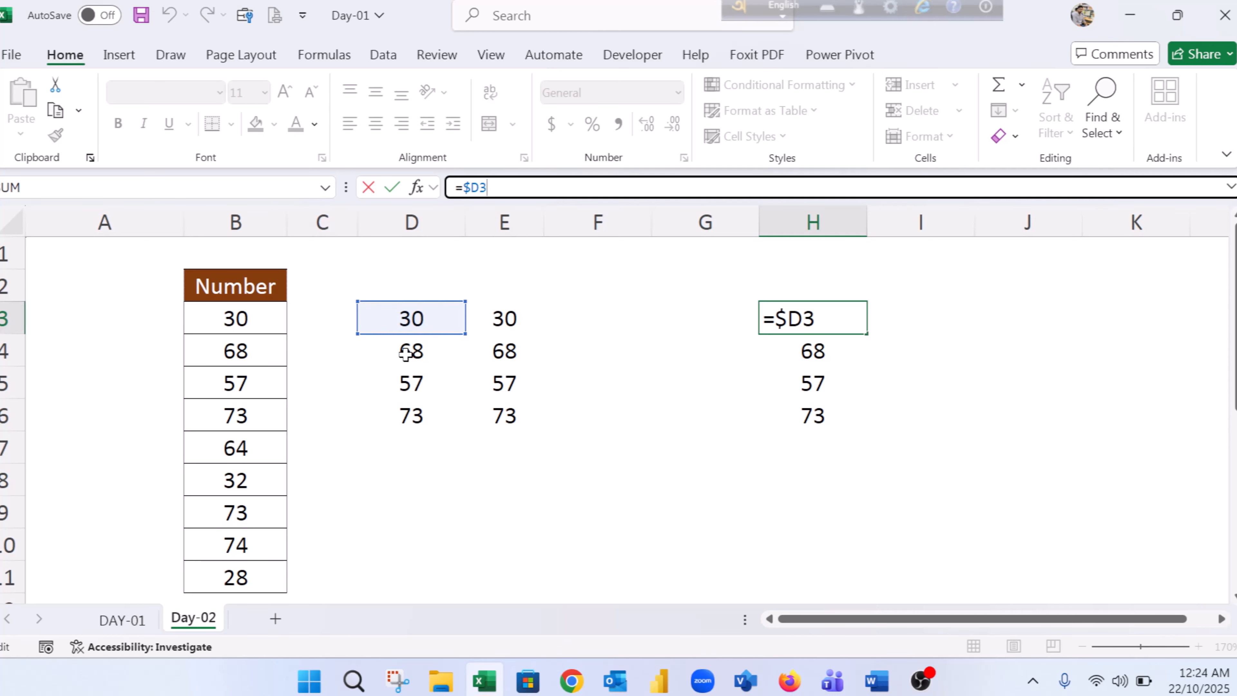
pyautogui.press('BackSpace')
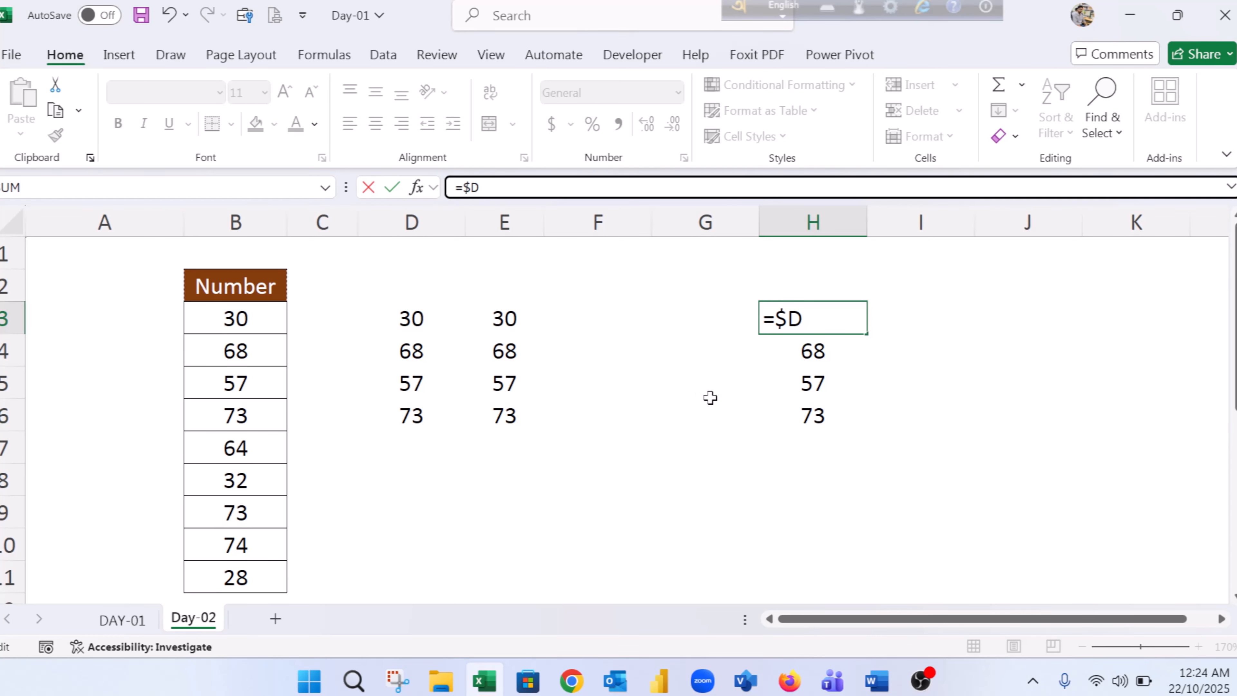
pyautogui.press('Return')
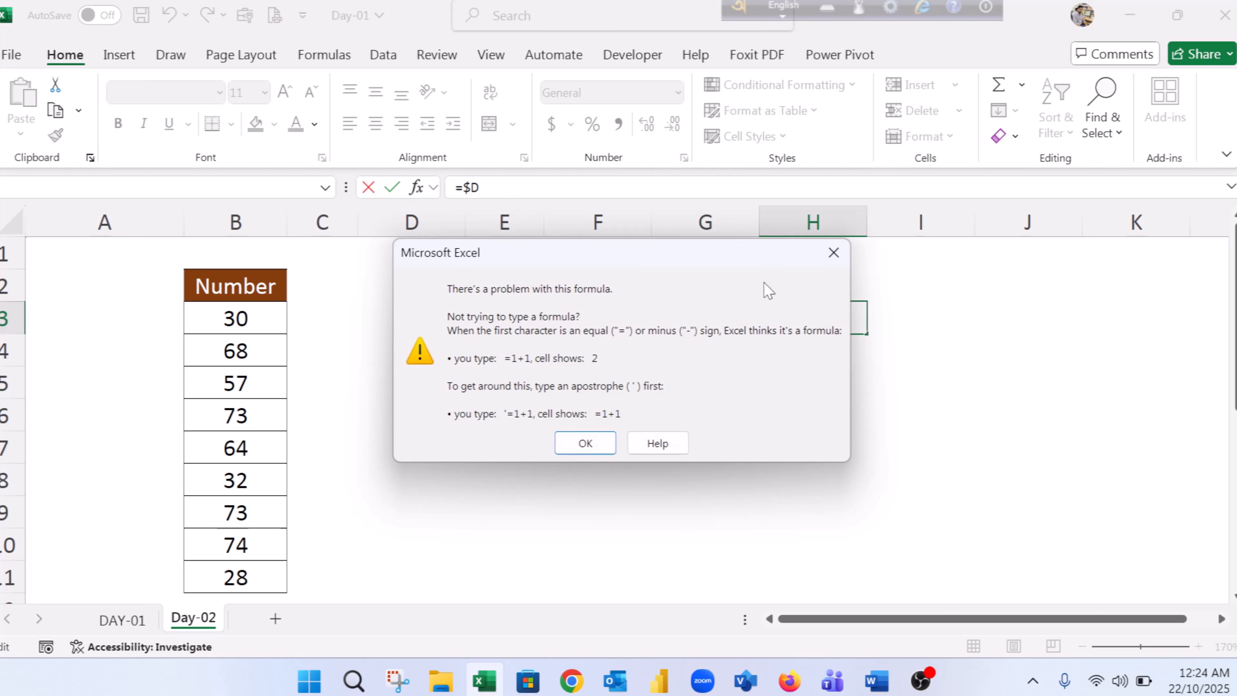
pyautogui.click(834, 253)
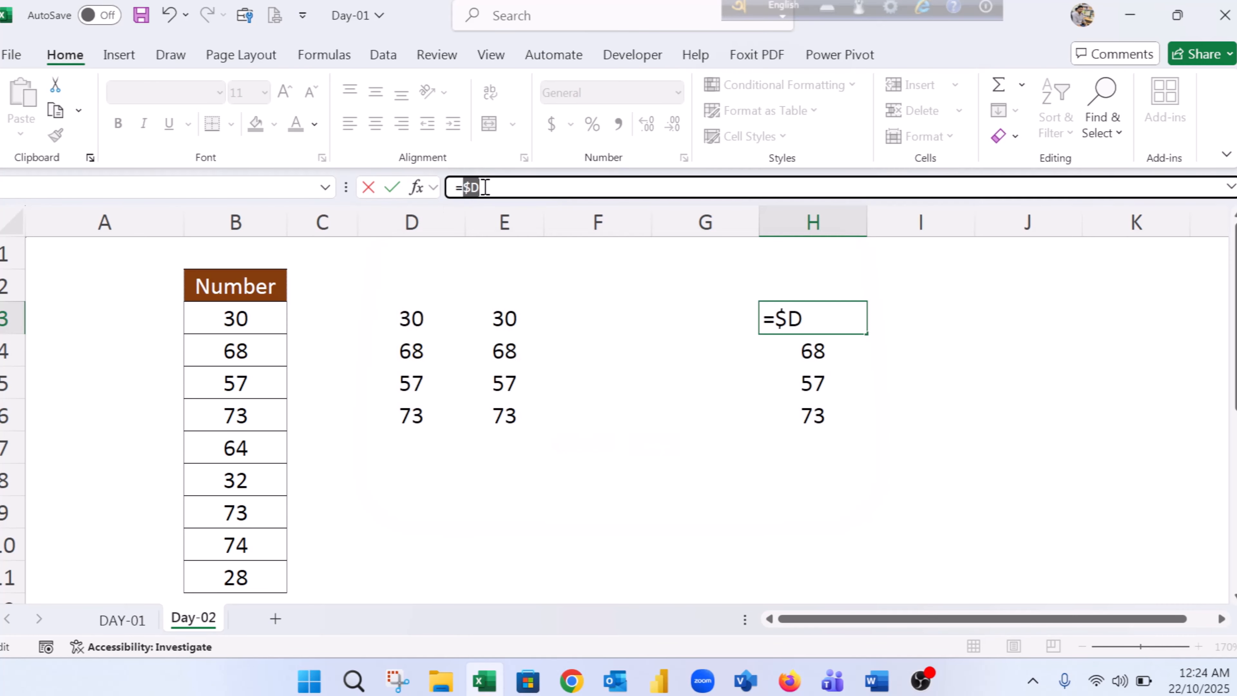
pyautogui.press('BackSpace')
pyautogui.press('BackSpace')
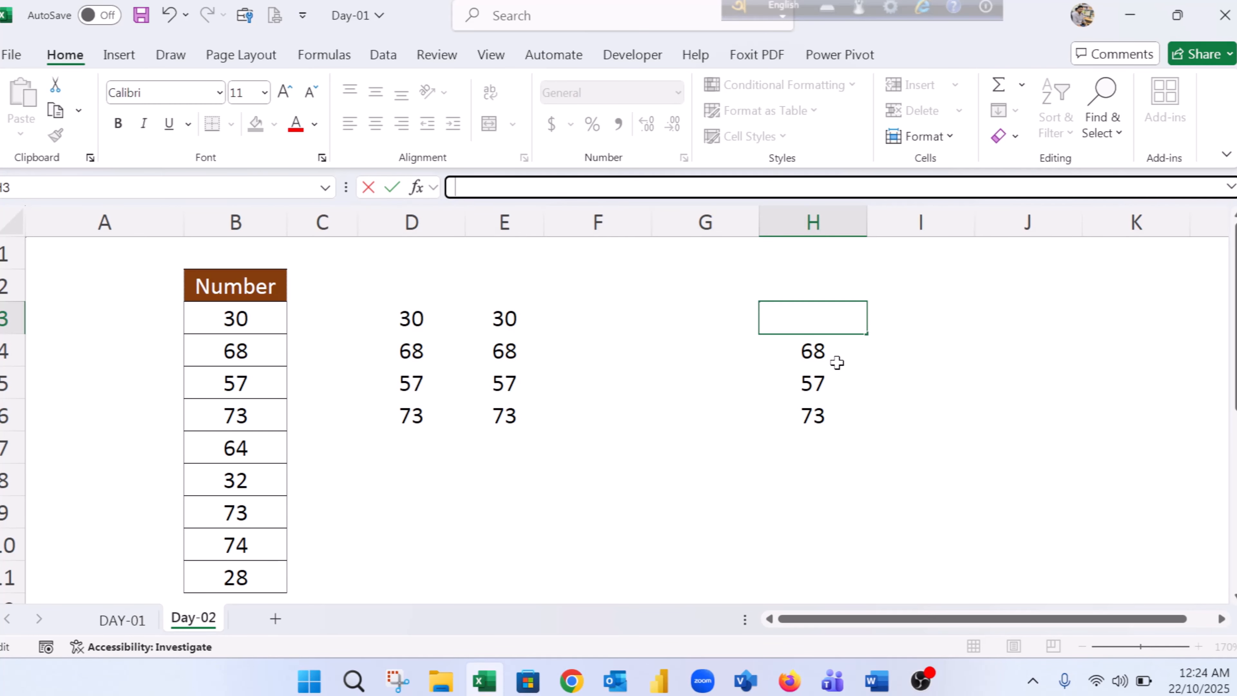
# Clear the contents of H3:H6 and E3:E6, keeping the source numbers in D3:D6
pyautogui.moveTo(801, 323); pyautogui.dragTo(810, 421)
pyautogui.press('Delete')
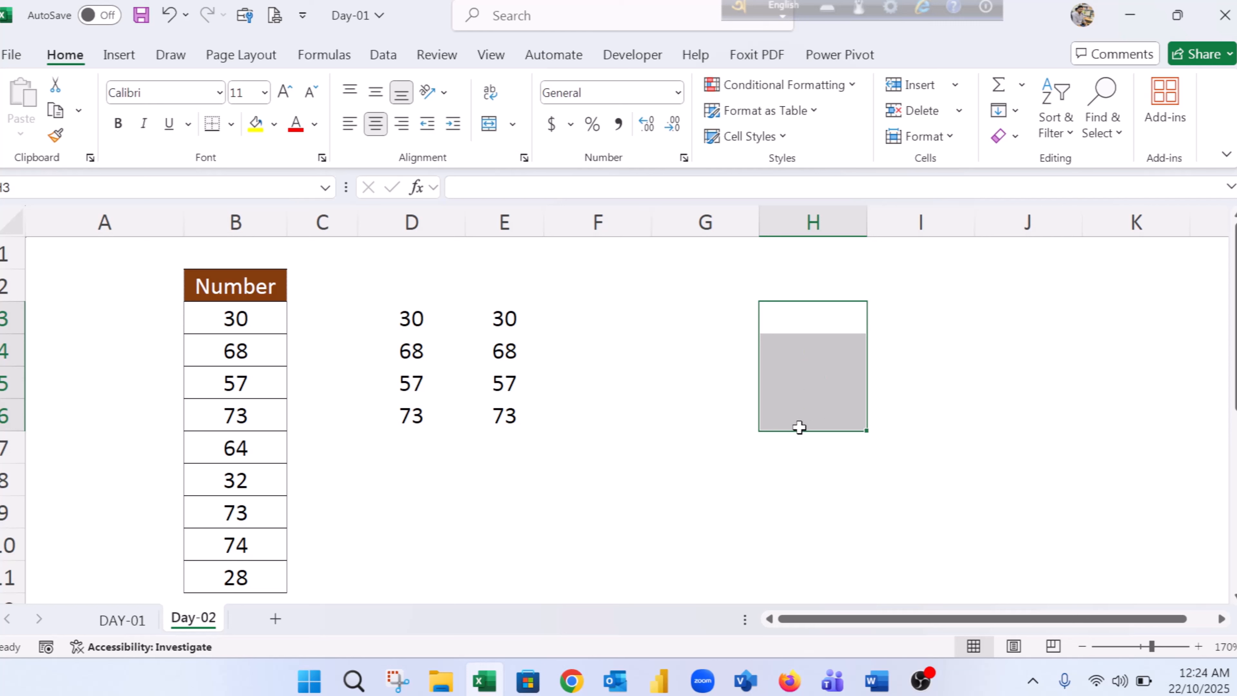
pyautogui.click(602, 423)
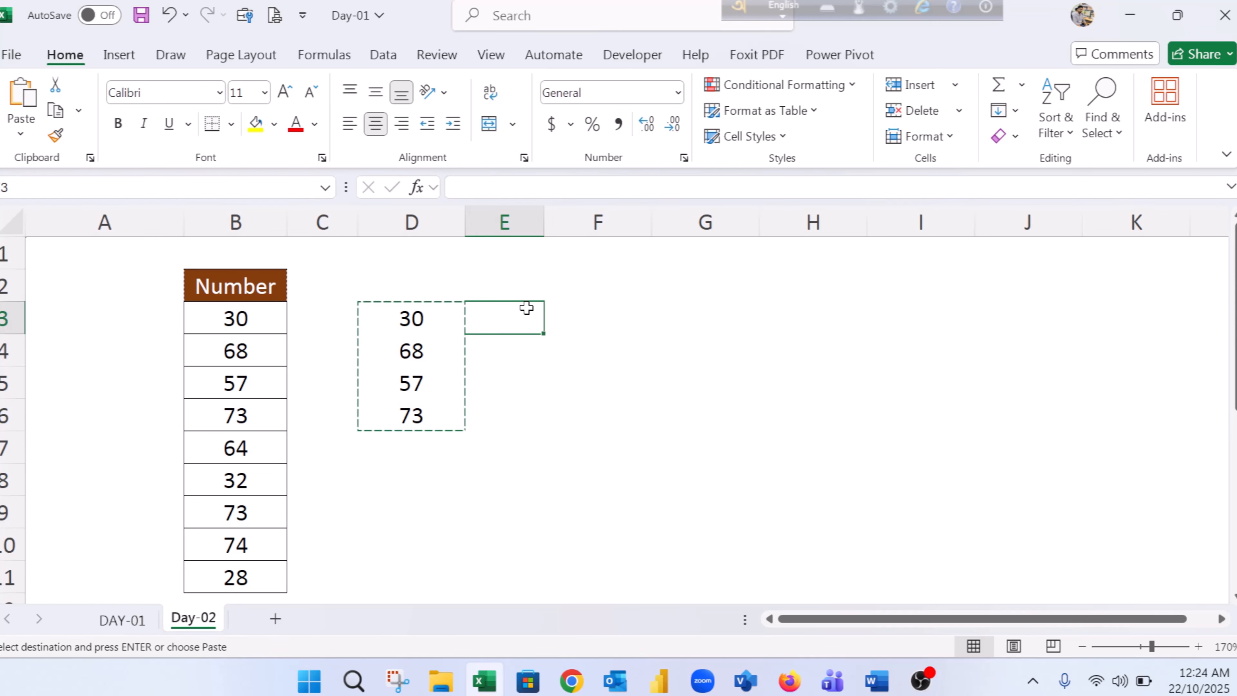
# Copy D3:D6, paste it transposed as values into E3:H3, and clear the original numbers in D3:D6
pyautogui.moveTo(413, 319); pyautogui.dragTo(420, 416)
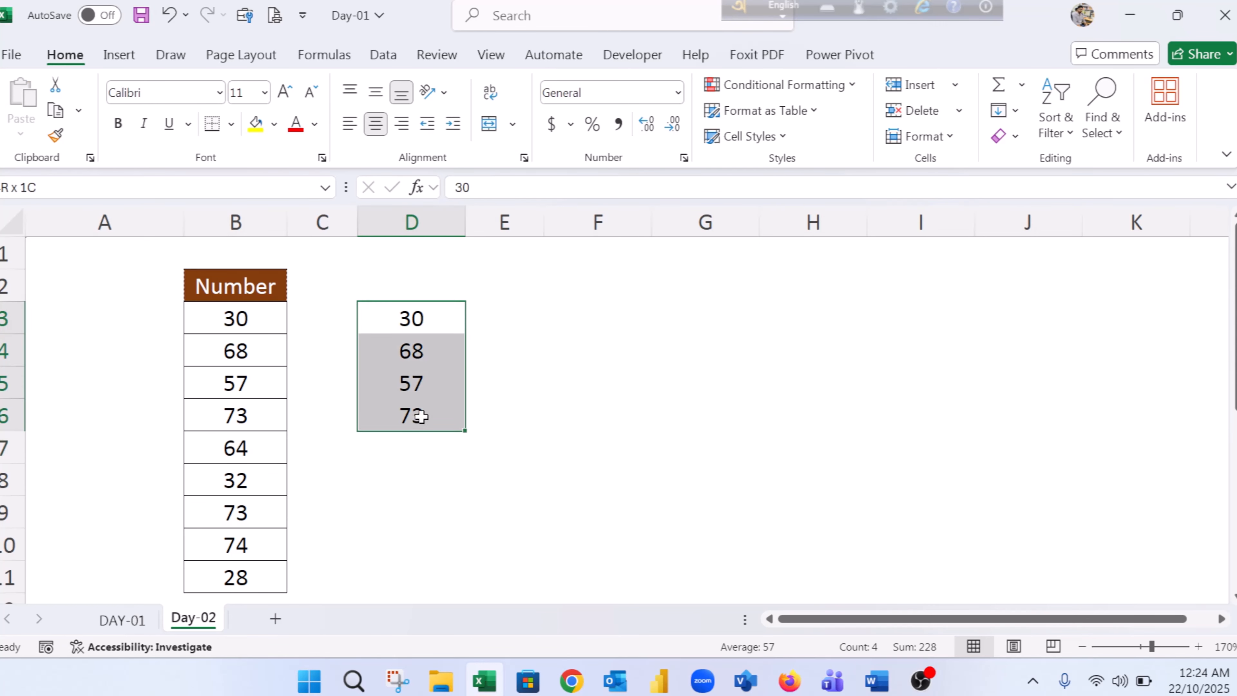
pyautogui.hotkey('ctrl', 'c')
pyautogui.click(513, 309)
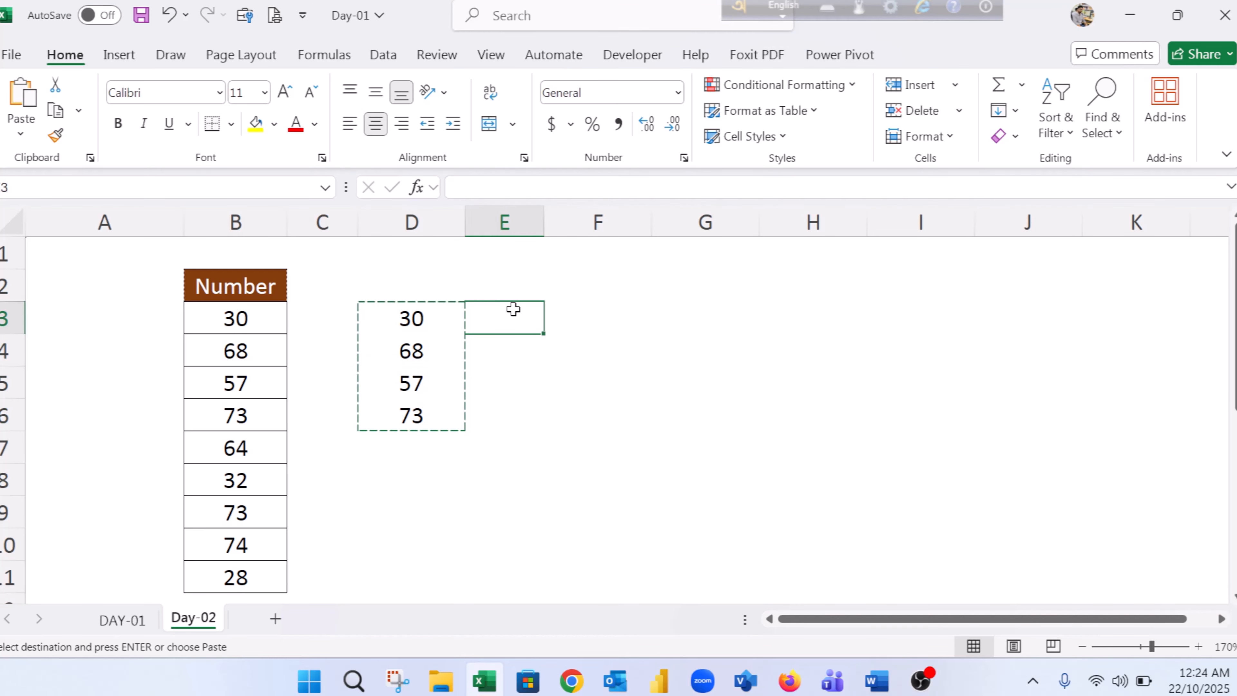
pyautogui.rightClick(513, 309)
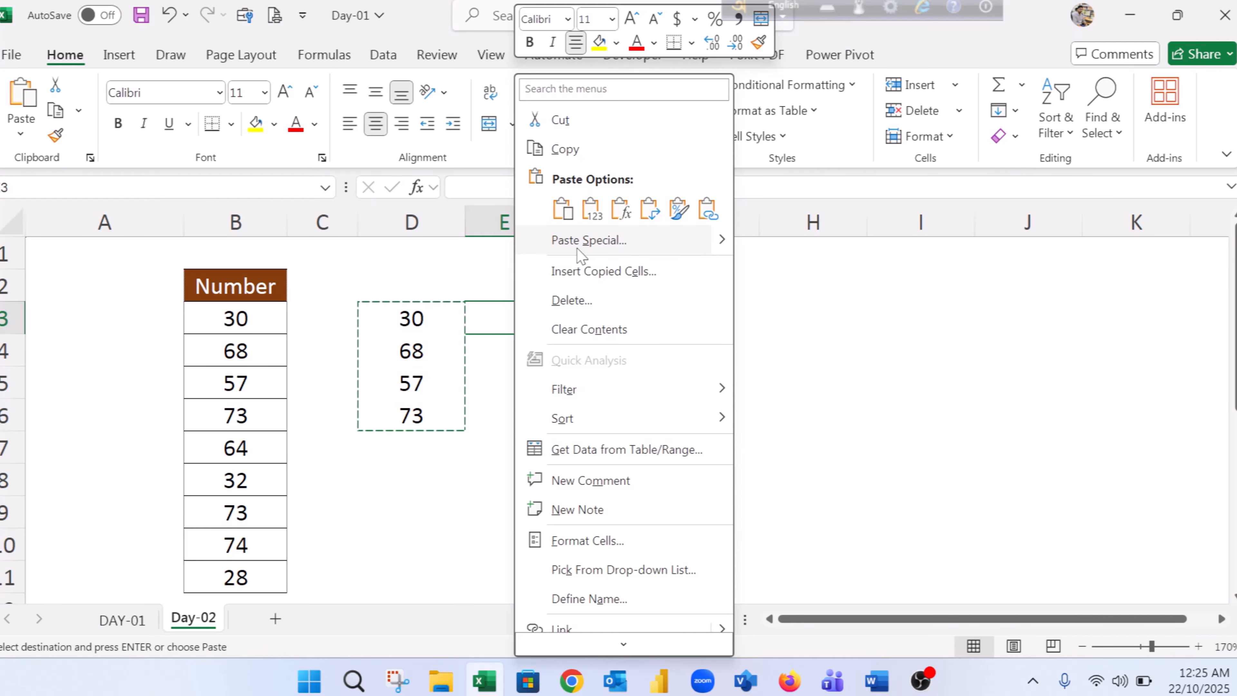
pyautogui.click(578, 249)
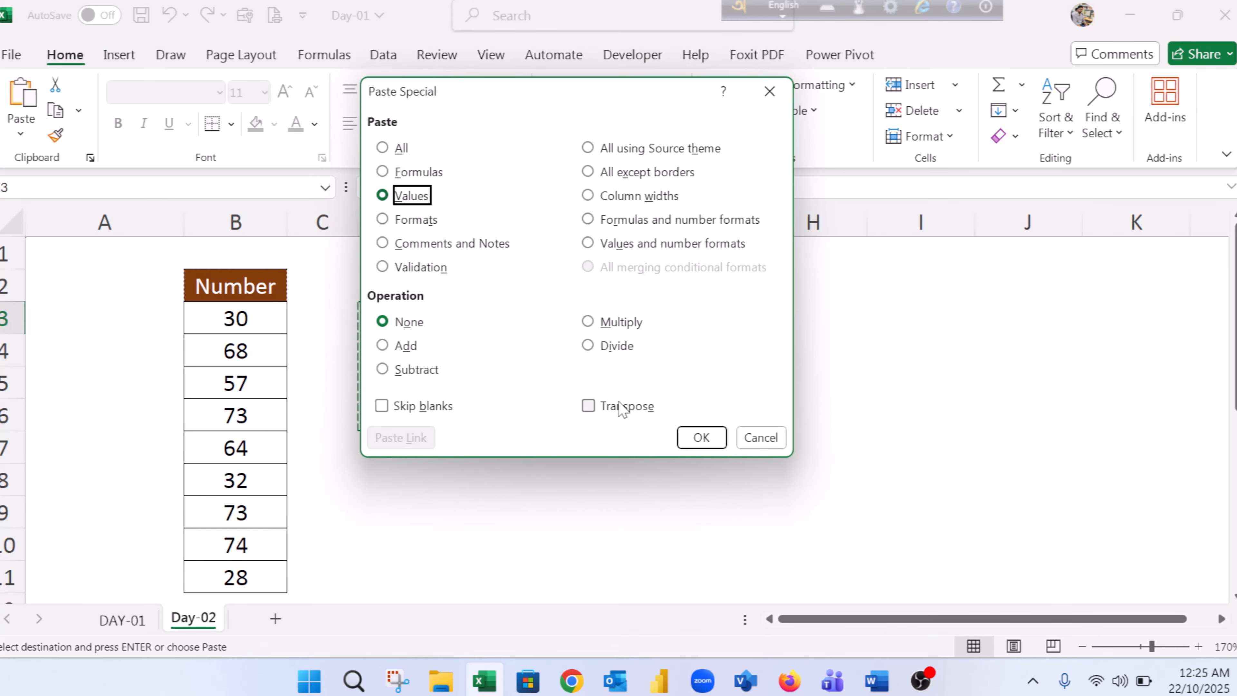
pyautogui.click(621, 409)
pyautogui.press('Return')
pyautogui.moveTo(409, 320); pyautogui.dragTo(412, 413)
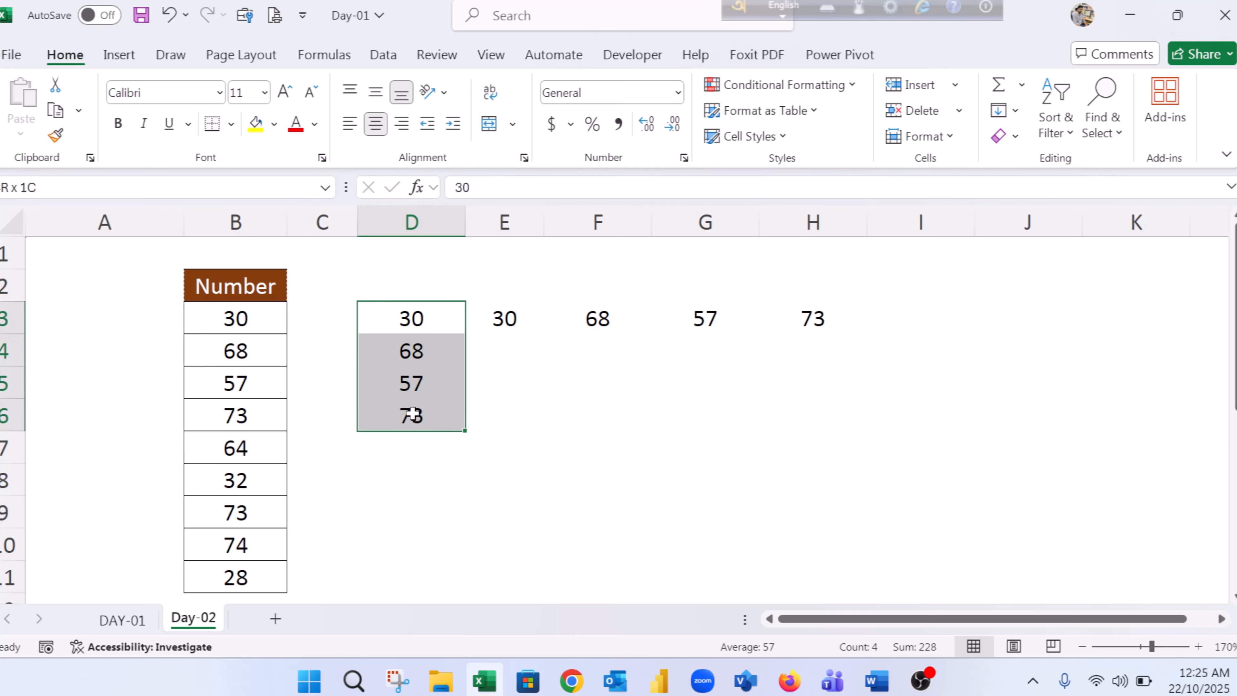
pyautogui.press('Delete')
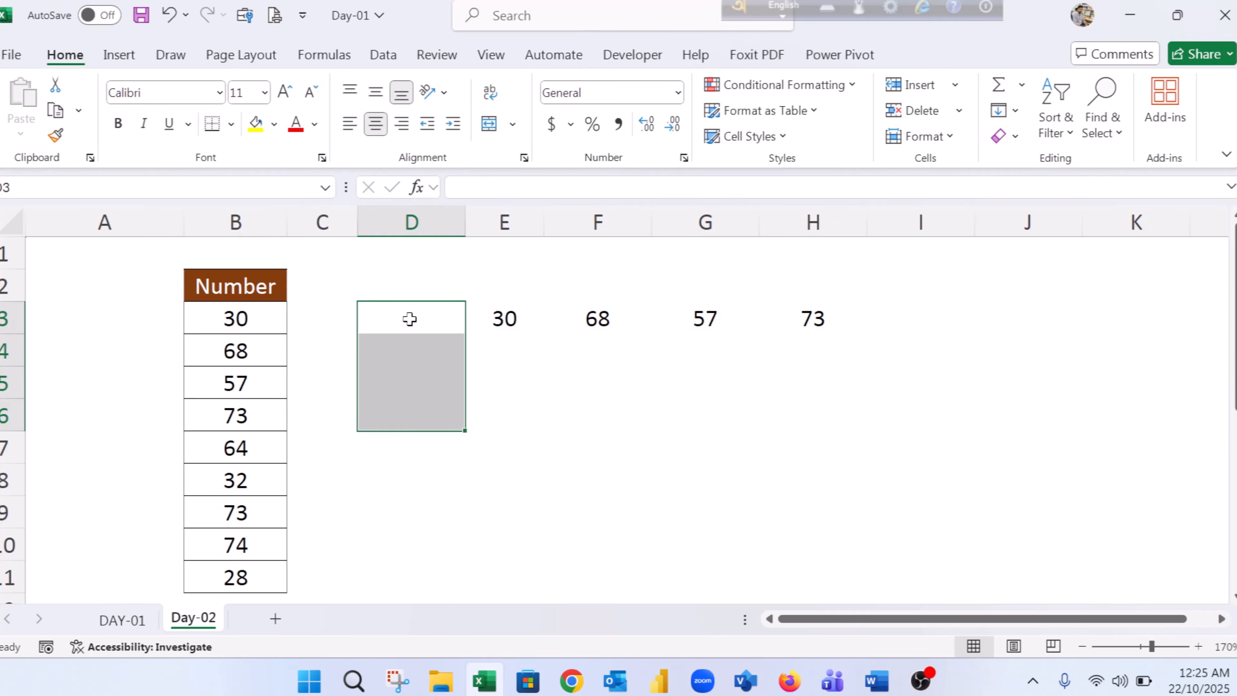
# Enter the mixed reference =E$3 in E4, locking only the row
pyautogui.click(499, 370)
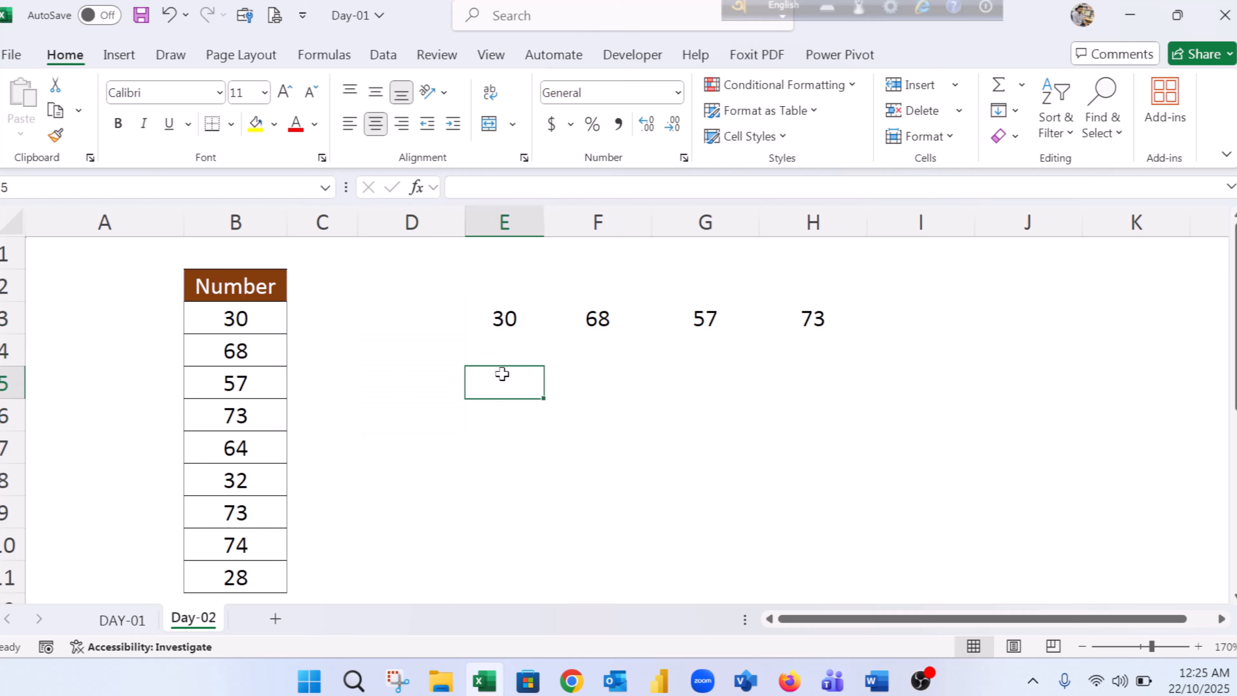
pyautogui.click(519, 359)
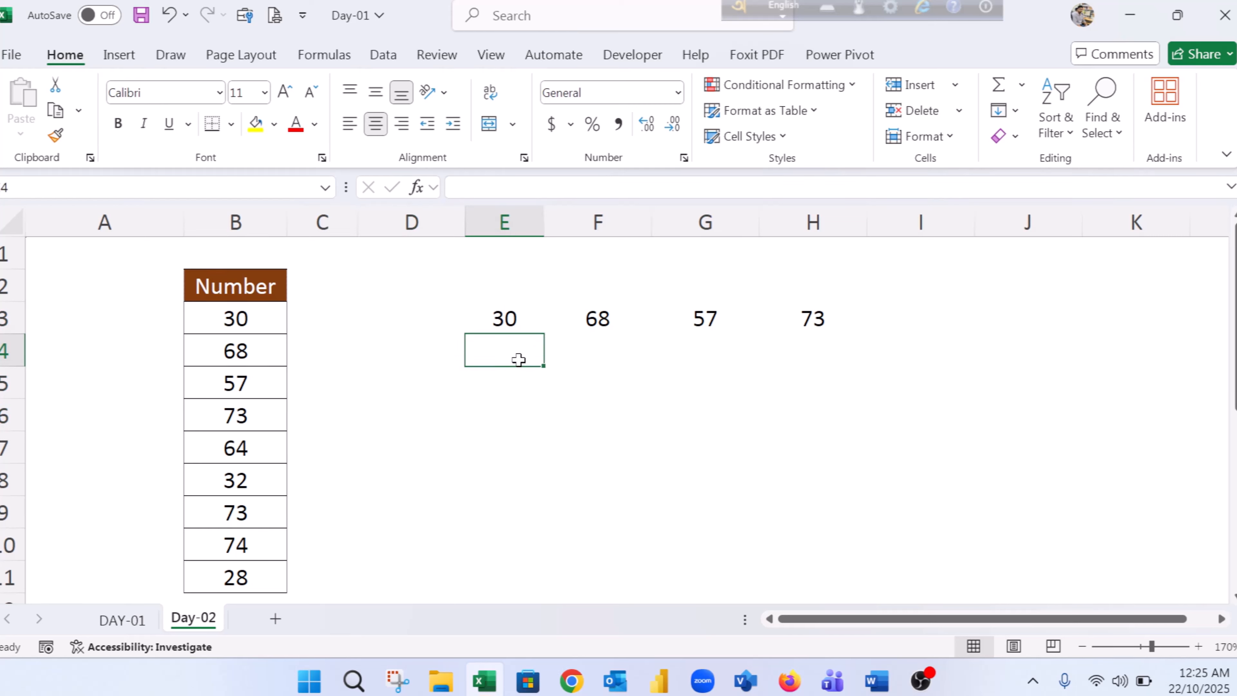
pyautogui.write('=')
pyautogui.click(501, 310)
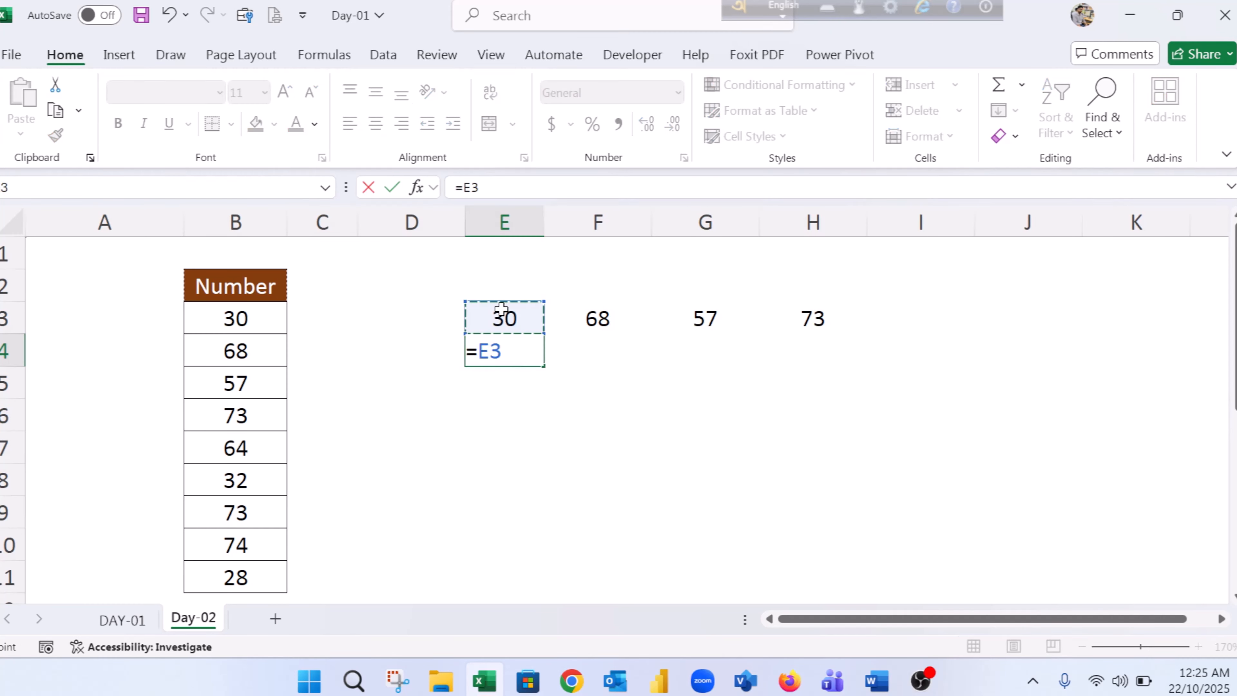
pyautogui.click(529, 196)
pyautogui.press('F4')
pyautogui.press('F4')
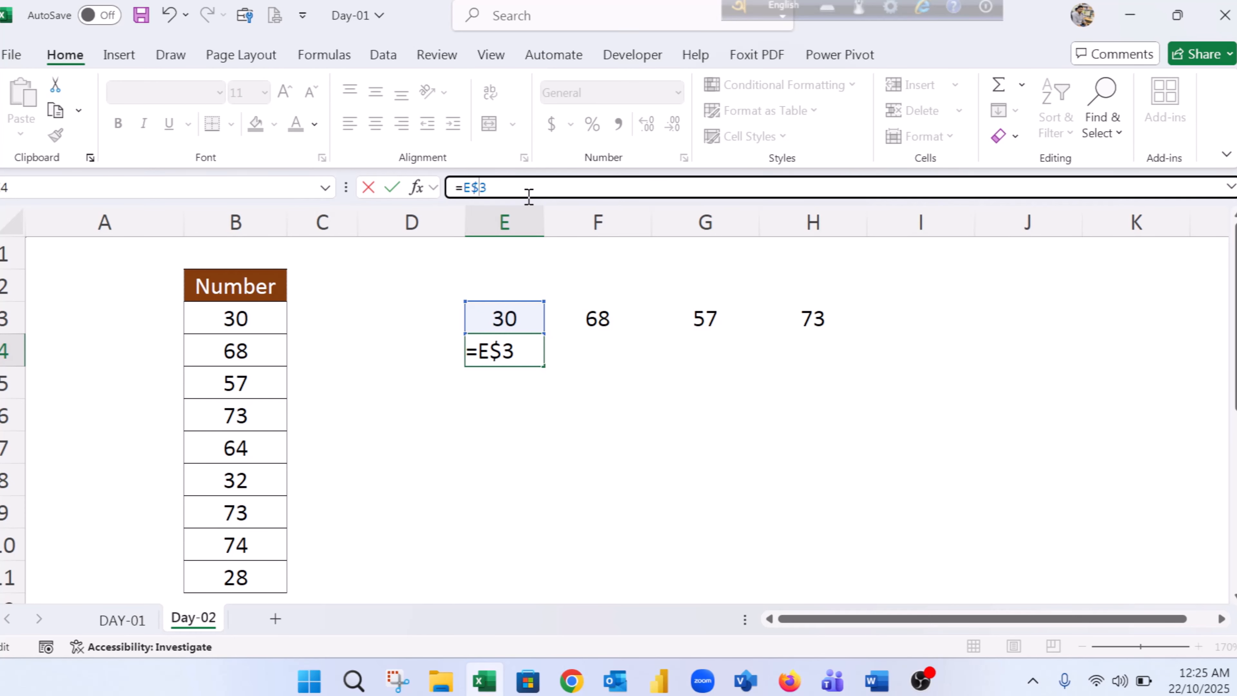
pyautogui.hotkey('ctrl', 'Return')
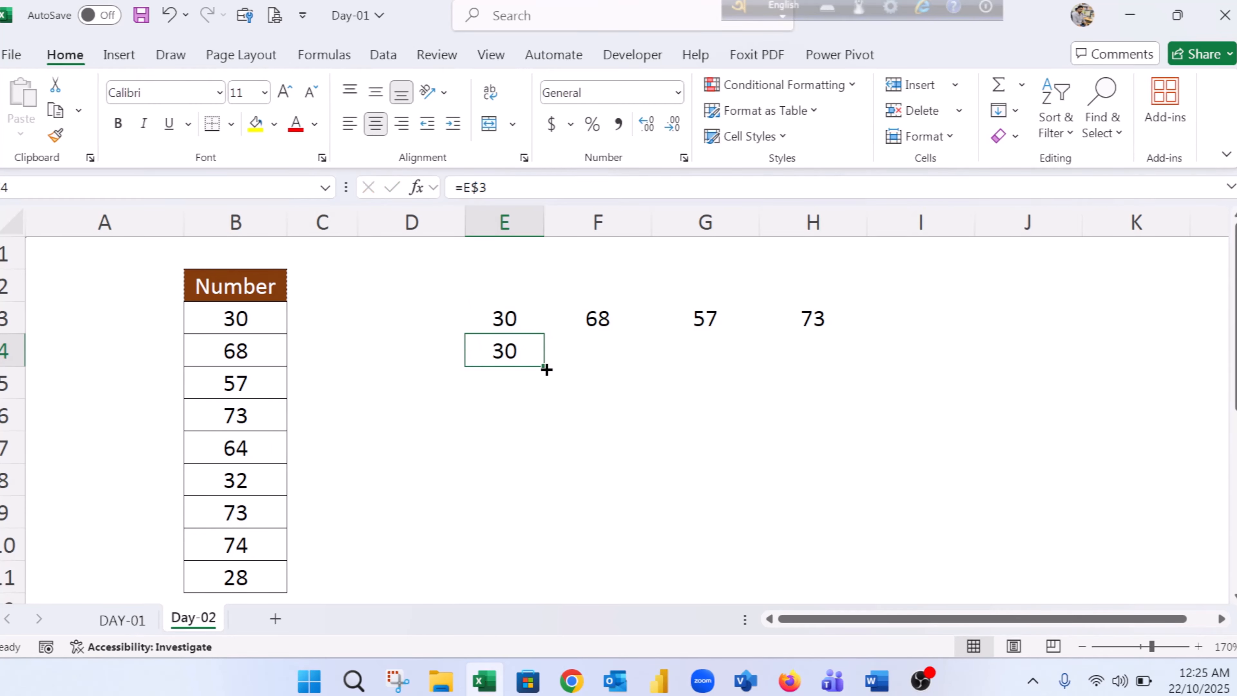
# Copy the =E$3 formula from E4 and paste it into E7
pyautogui.hotkey('ctrl', 'c')
pyautogui.click(513, 419)
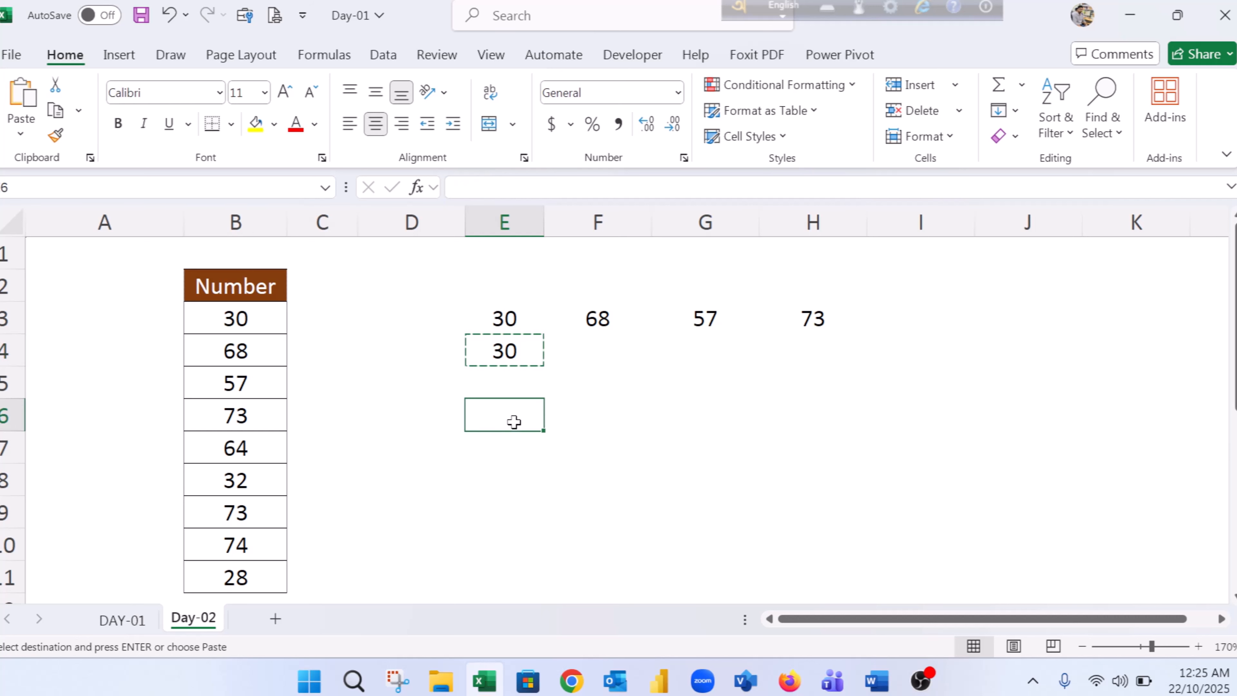
pyautogui.click(512, 455)
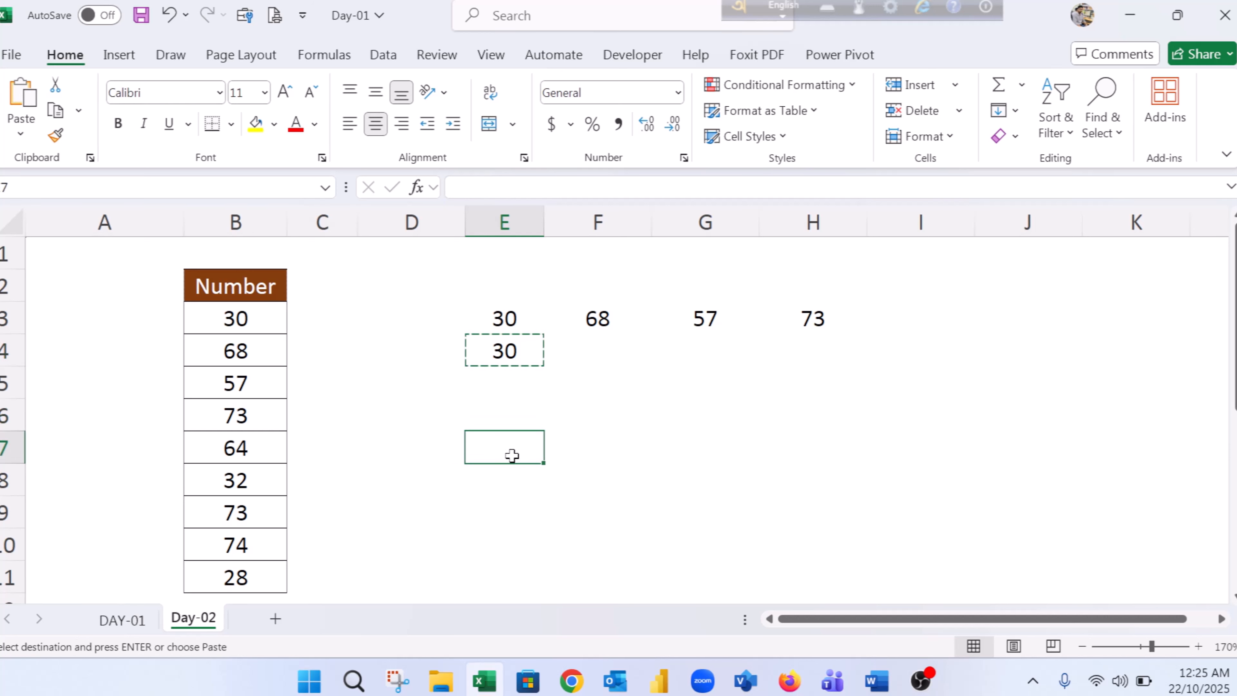
pyautogui.hotkey('ctrl', 'v')
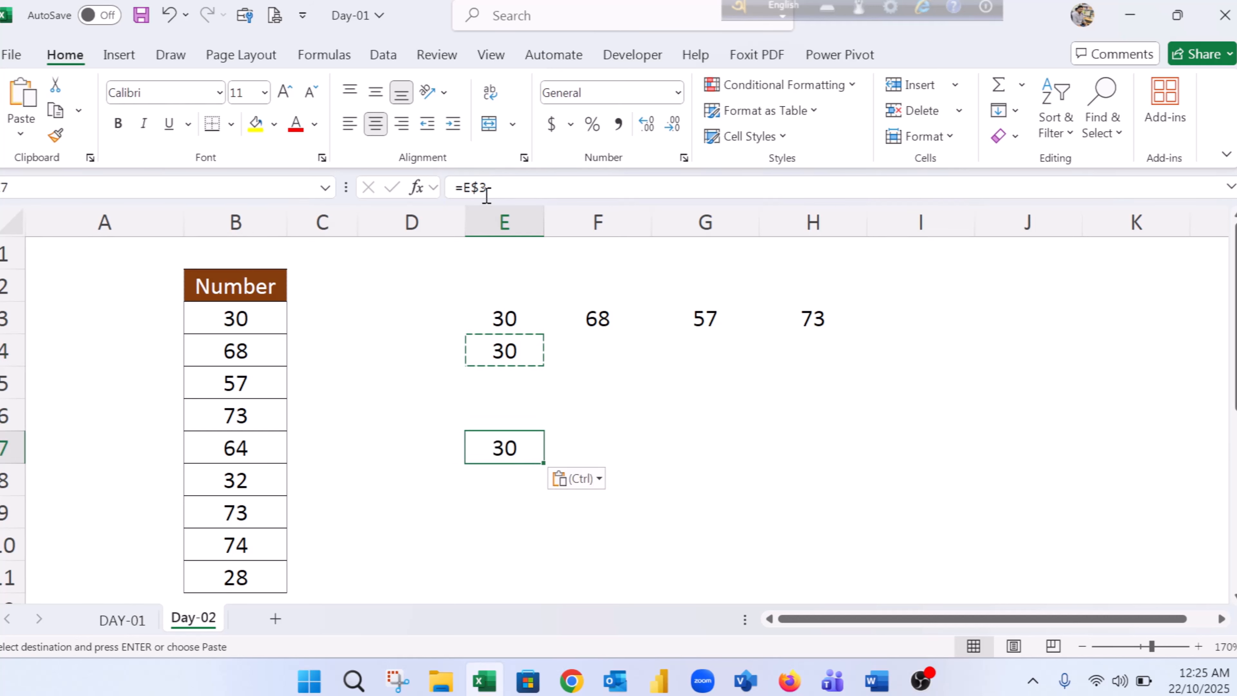
pyautogui.press('Return')
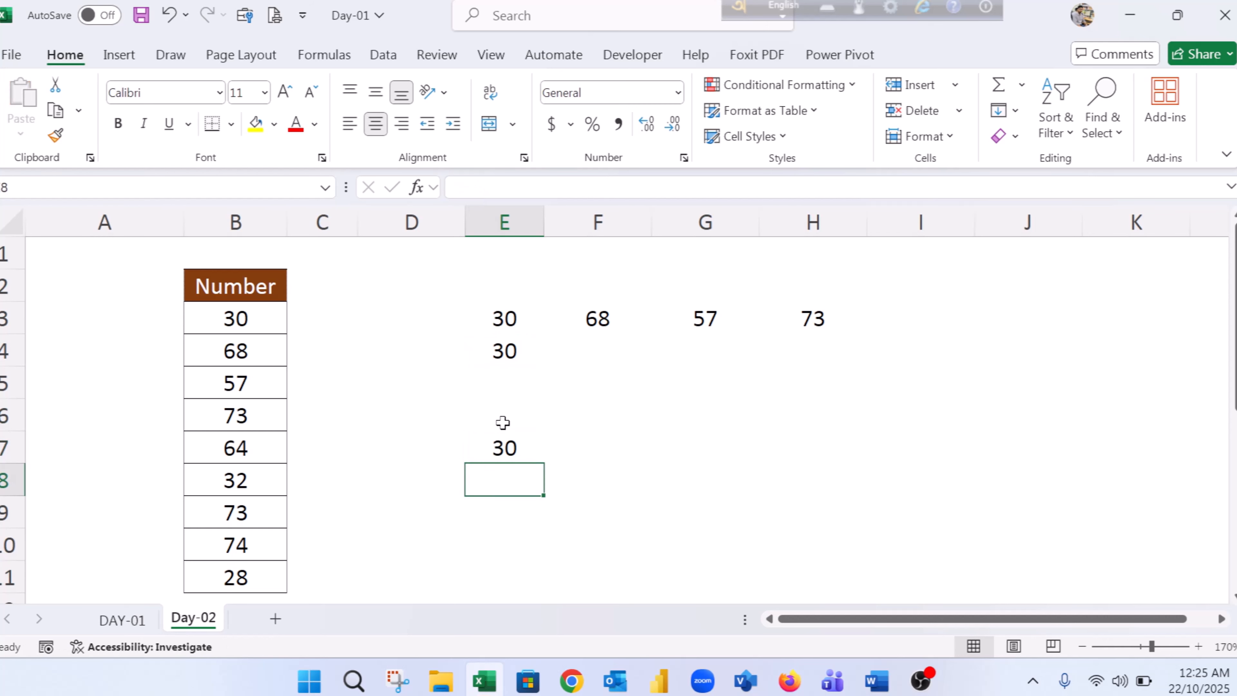
# Fill the =E$3 formula from E7 across to H7 and check the reference in F7
pyautogui.click(530, 453)
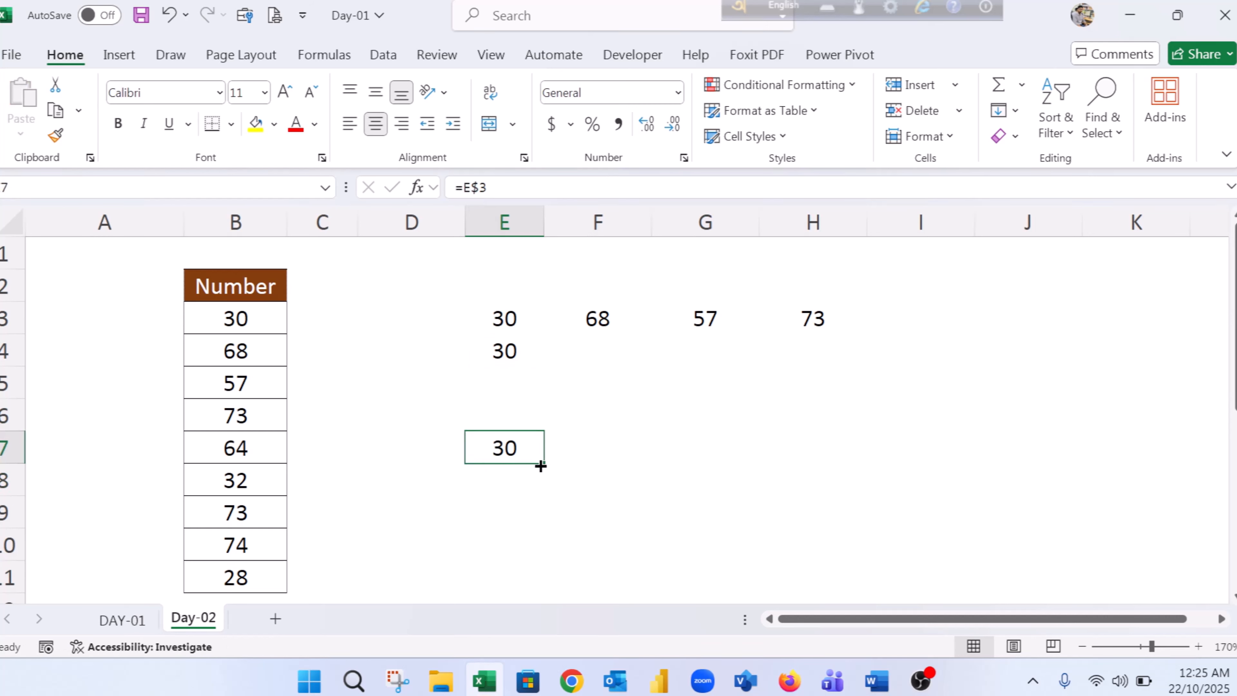
pyautogui.moveTo(540, 466); pyautogui.dragTo(821, 430)
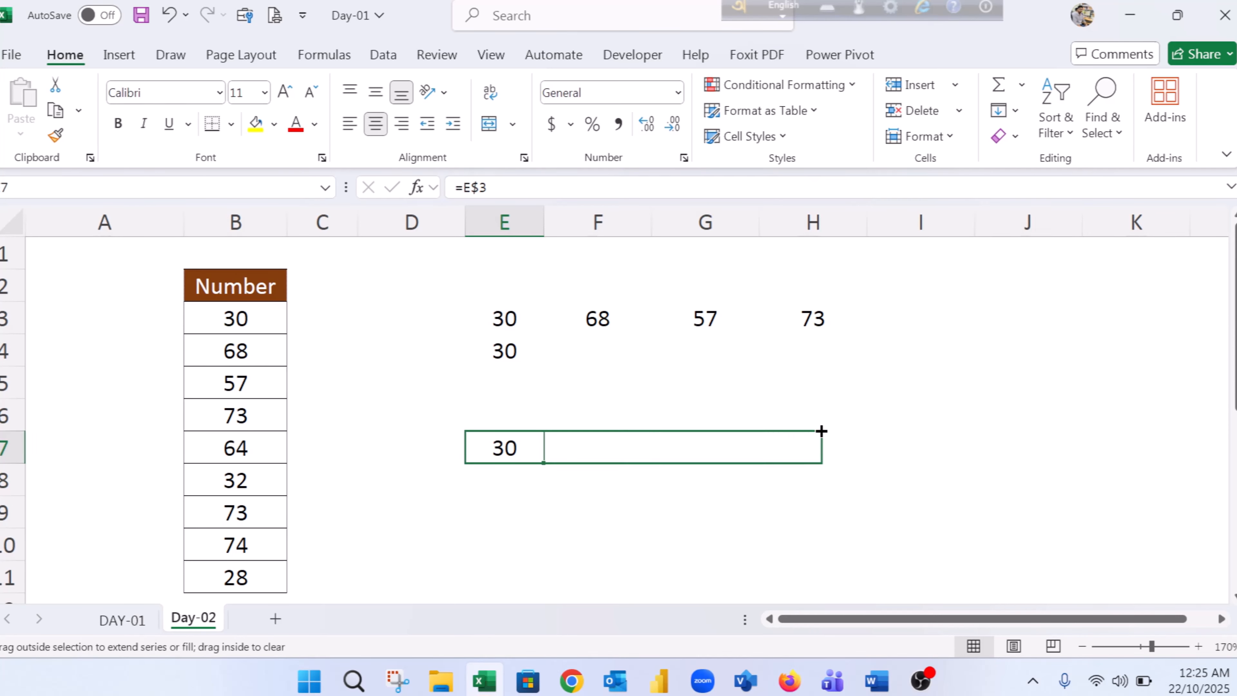
pyautogui.moveTo(821, 431); pyautogui.dragTo(821, 431)
pyautogui.click(598, 447)
pyautogui.click(494, 188)
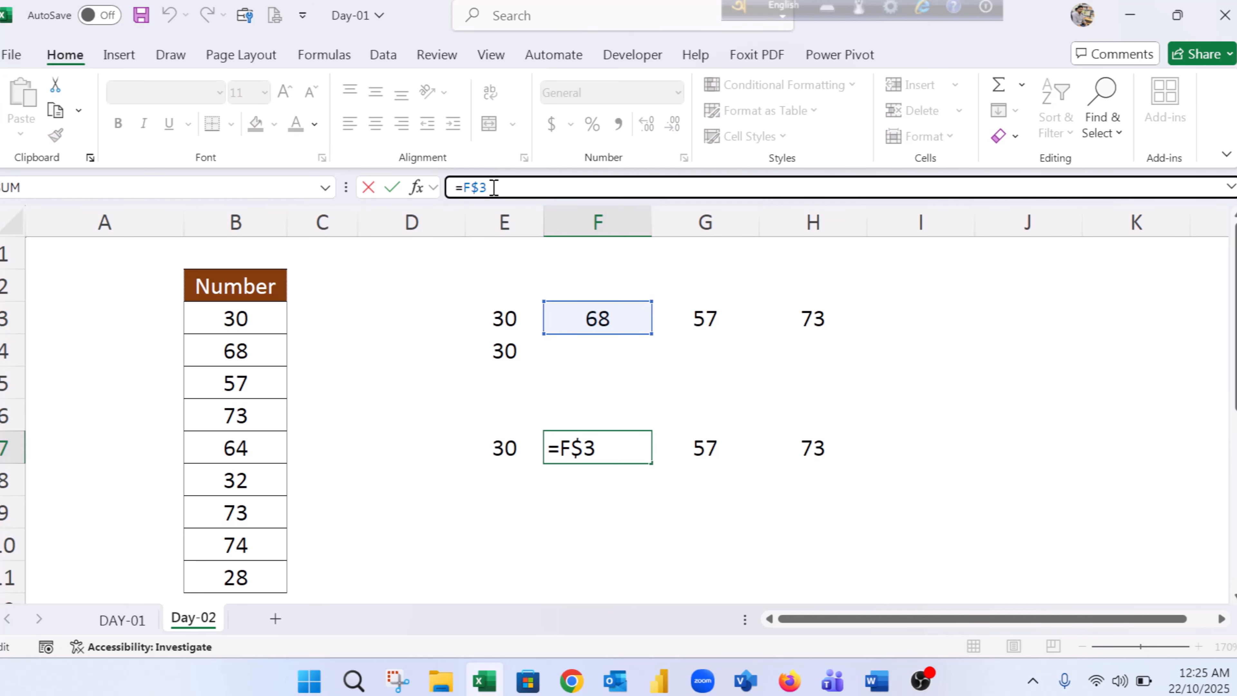
pyautogui.press('Return')
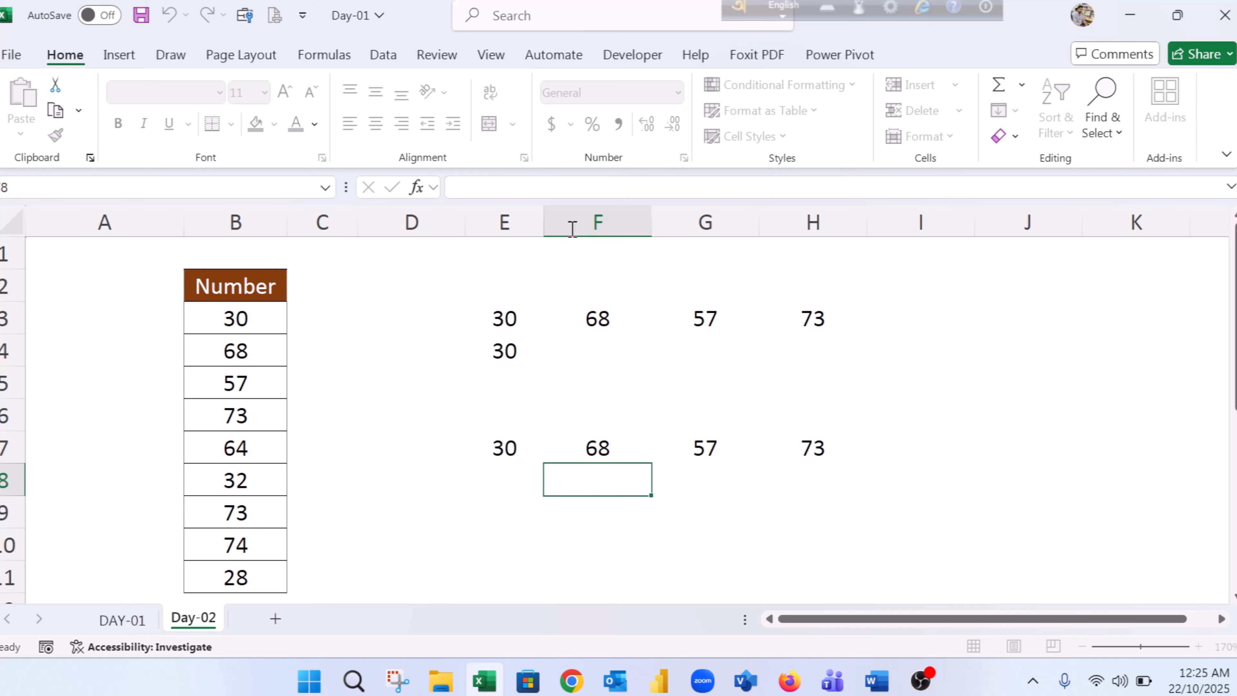
# Copy the formulas in E7:H7, paste them into the row starting at E10, and compare the formulas in E10 and E4
pyautogui.moveTo(504, 448); pyautogui.dragTo(793, 439)
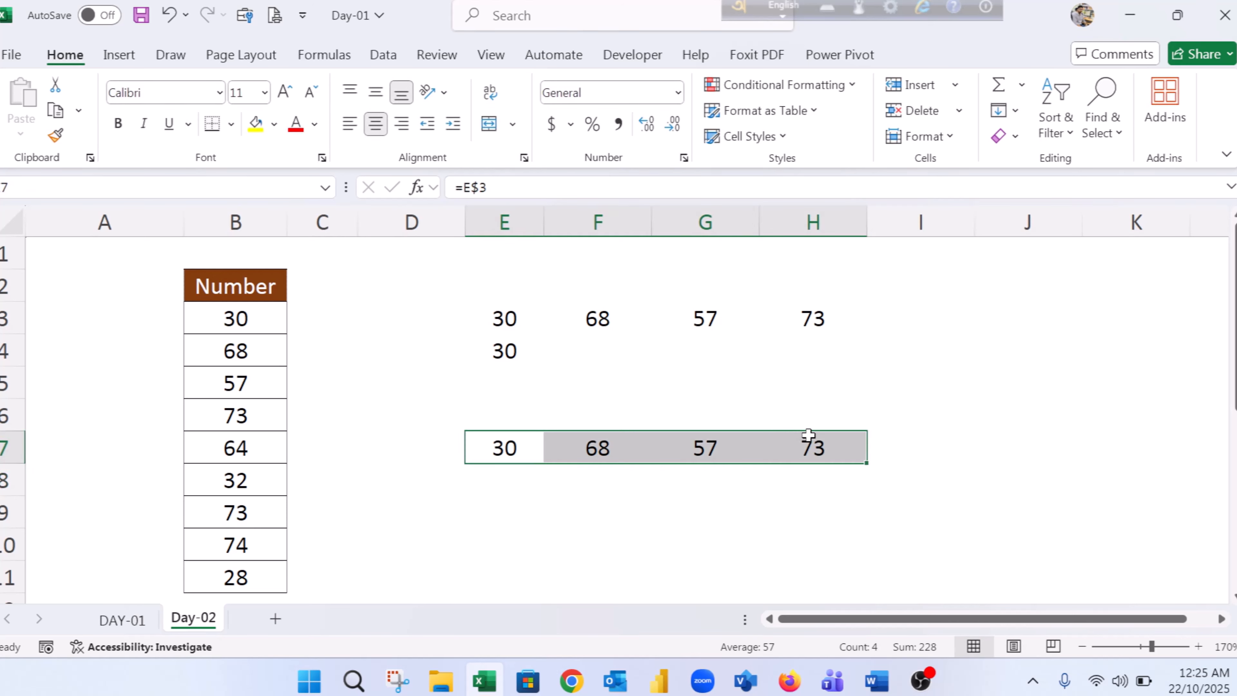
pyautogui.hotkey('ctrl', 'c')
pyautogui.click(495, 557)
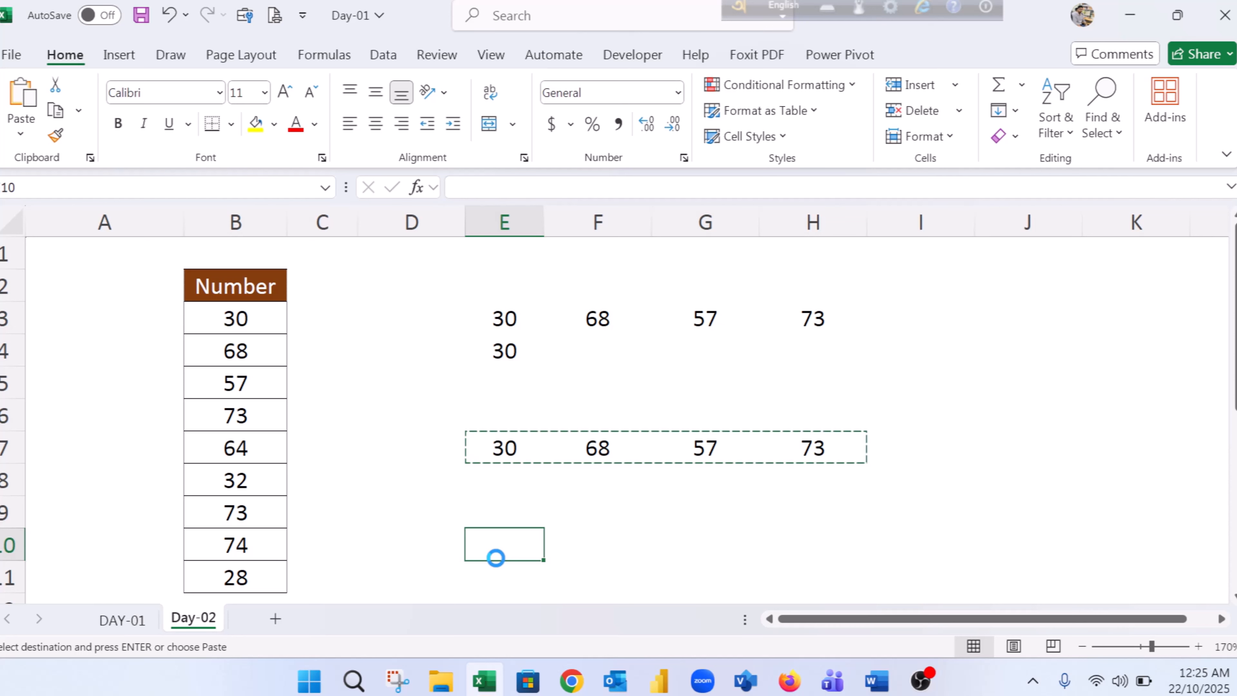
pyautogui.hotkey('ctrl', 'v')
pyautogui.click(7, 318)
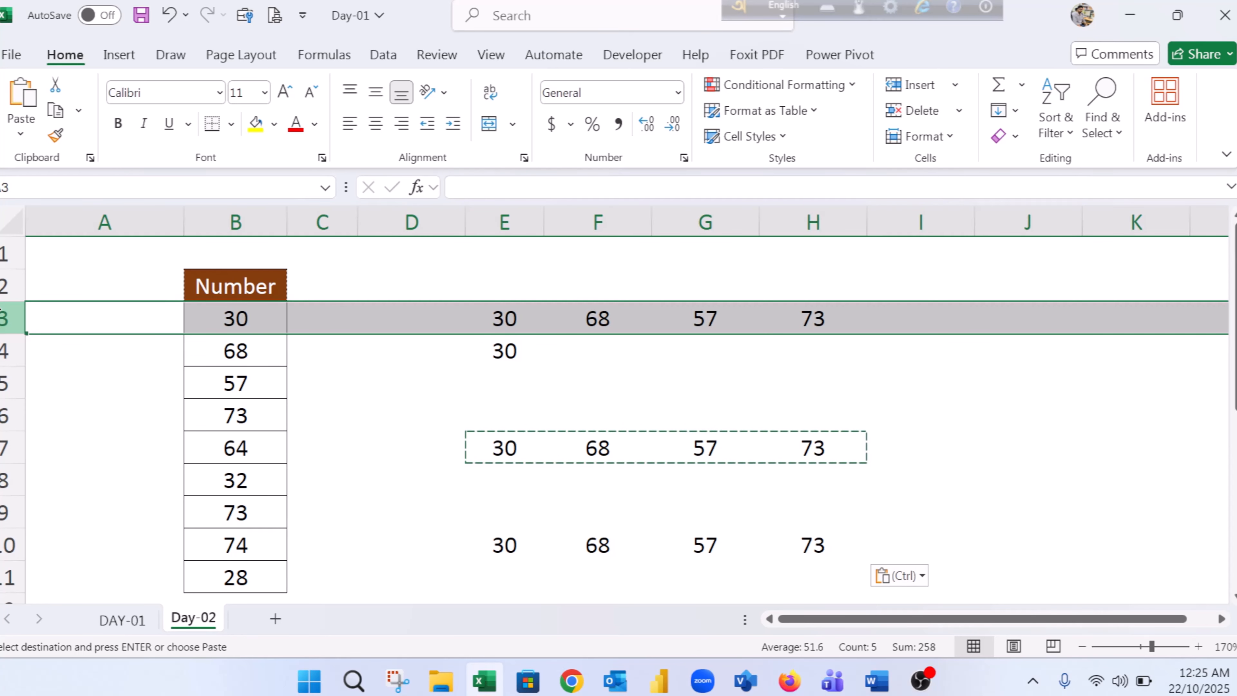
pyautogui.click(523, 544)
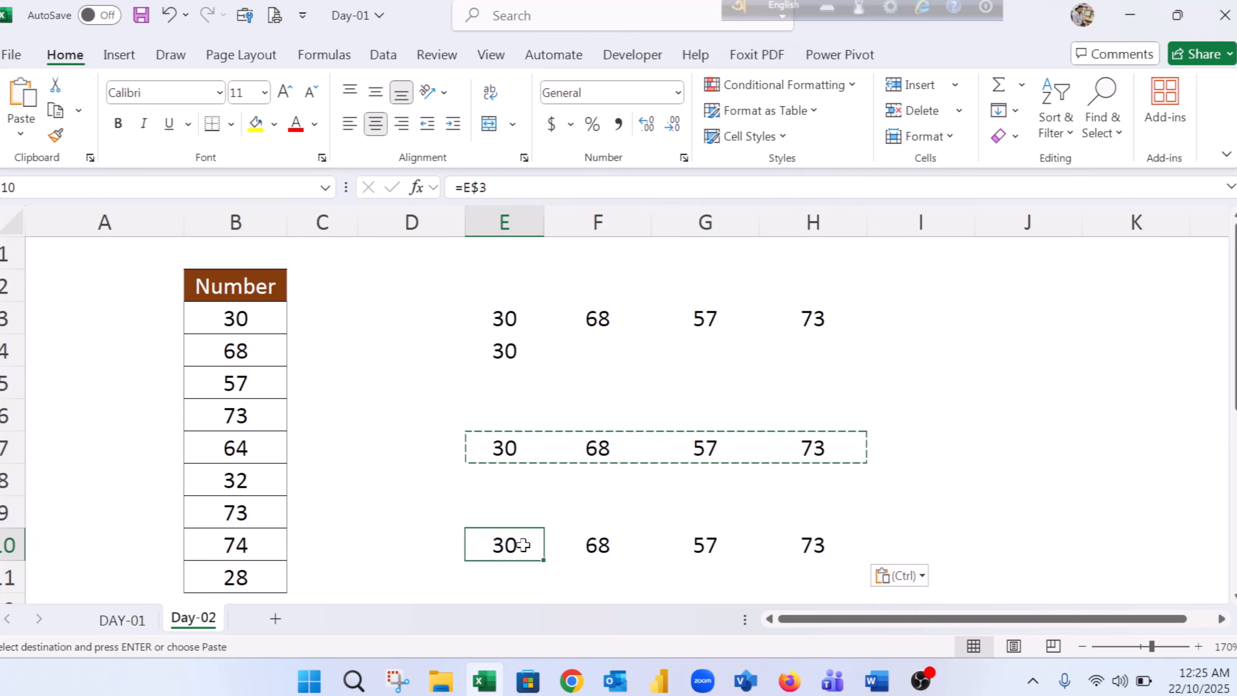
pyautogui.press('Escape')
pyautogui.click(488, 360)
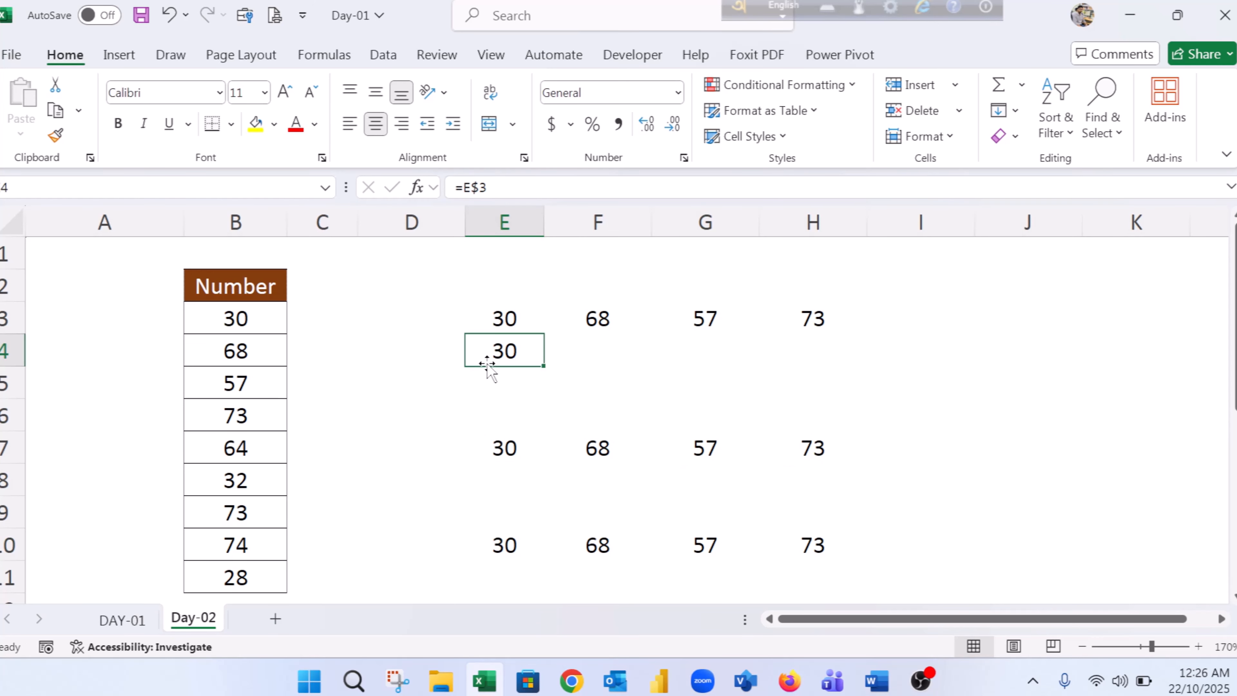